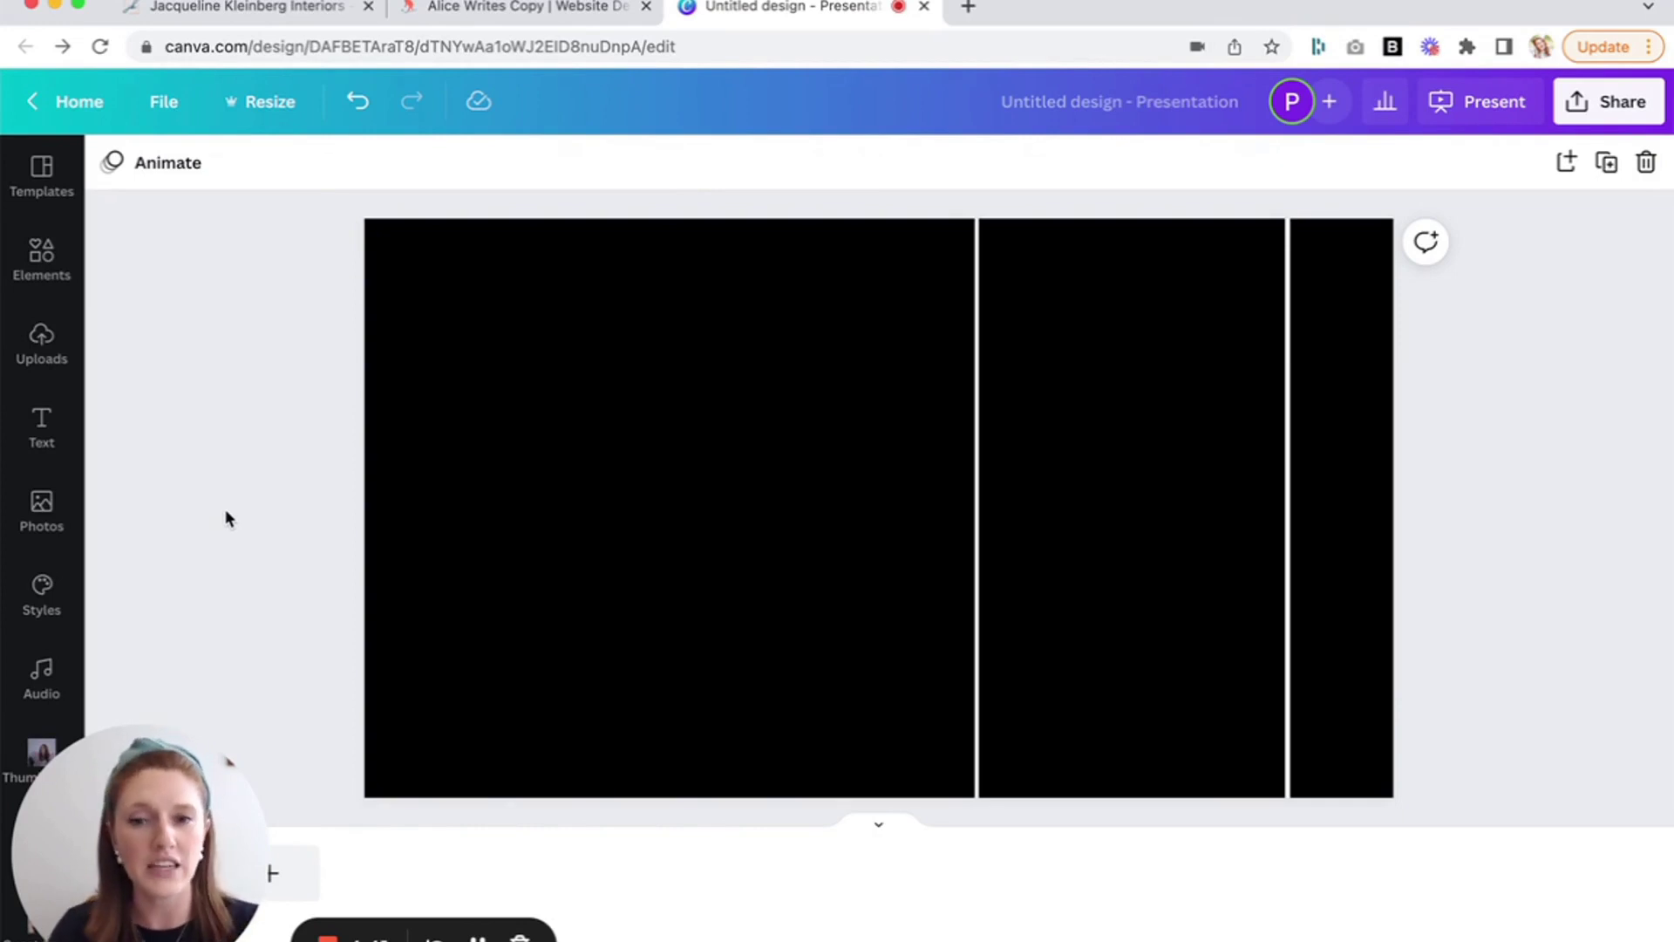
# Fill the wide left black panel with white from Document Colors
pyautogui.click(627, 490)
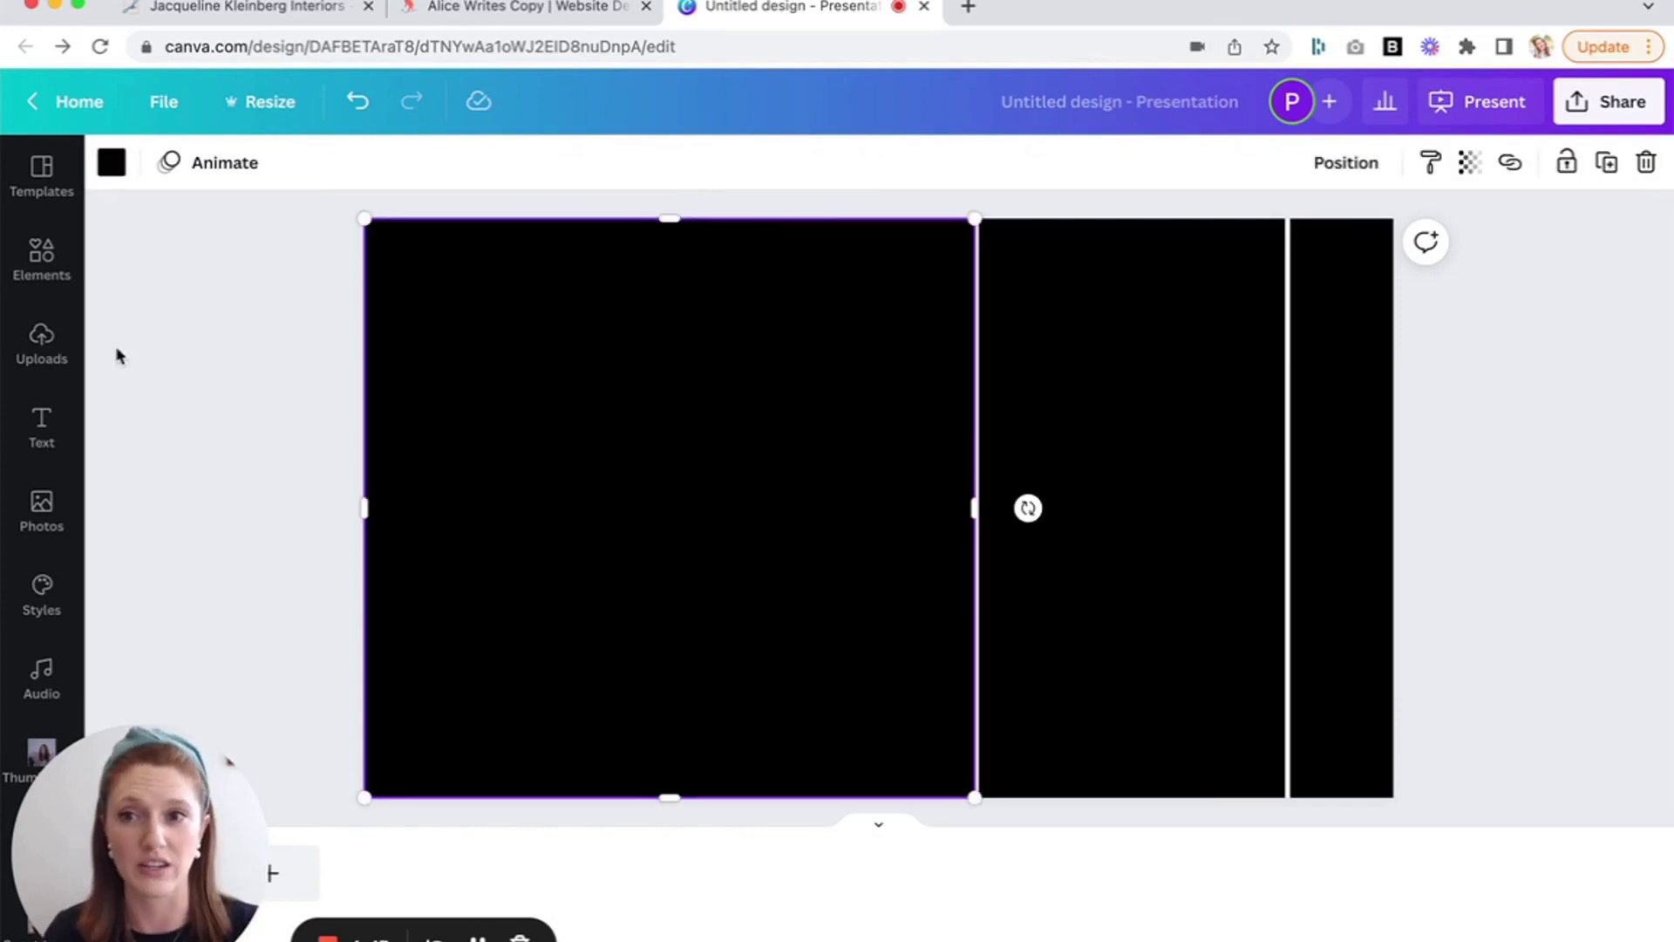
pyautogui.click(112, 164)
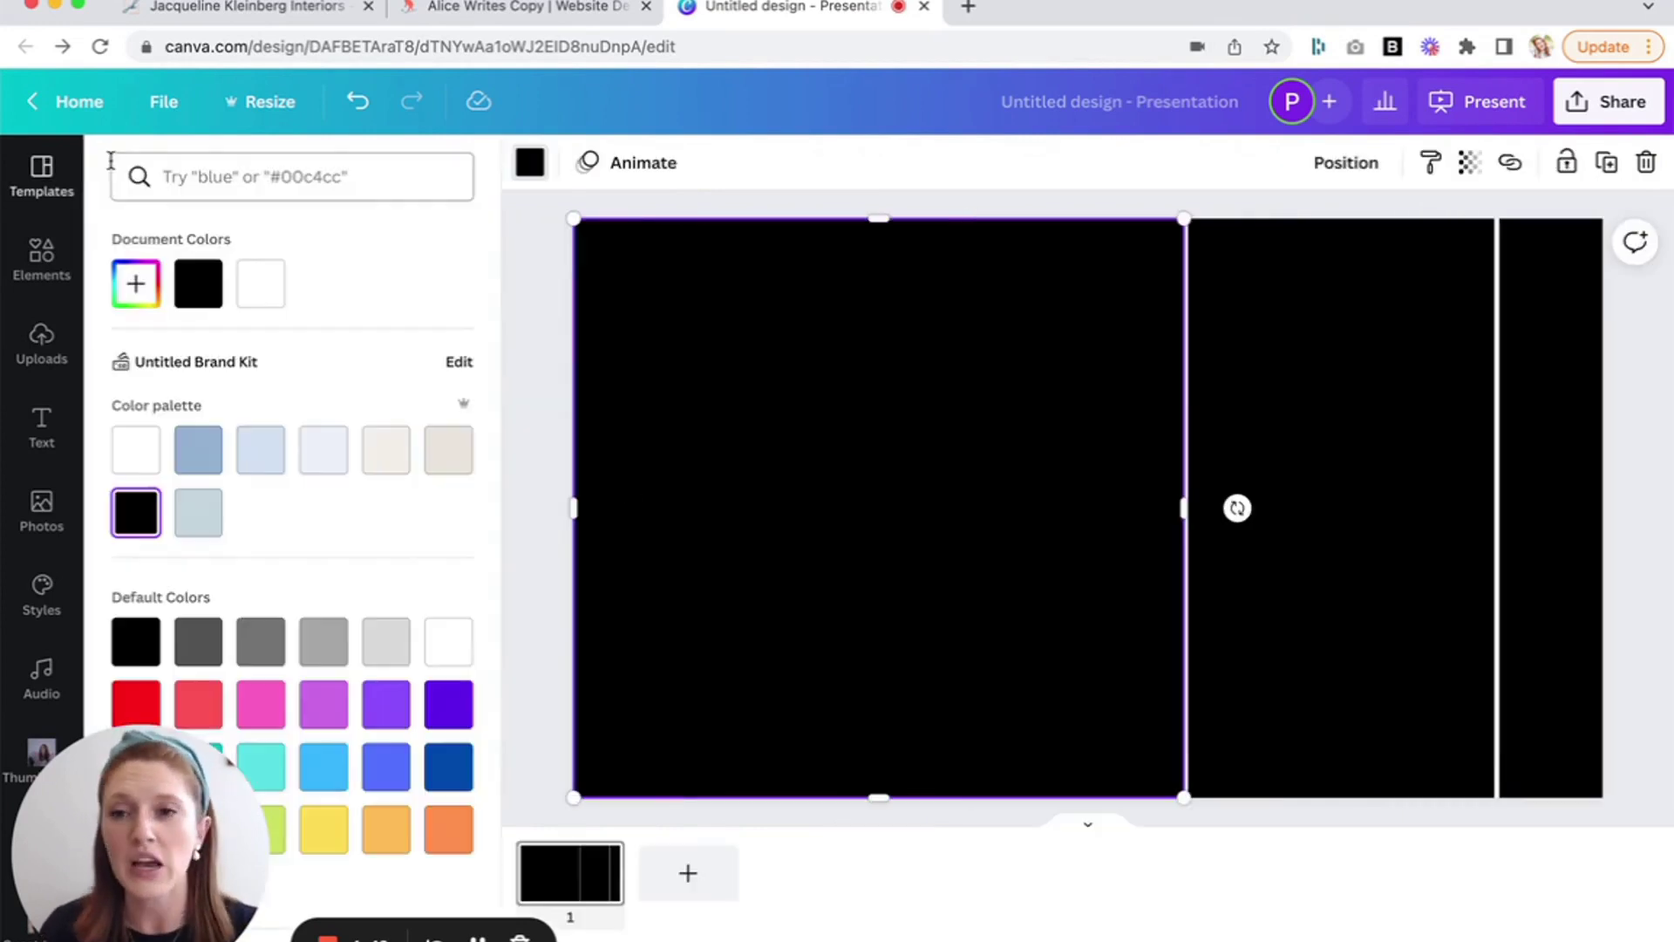
pyautogui.click(260, 283)
pyautogui.click(533, 371)
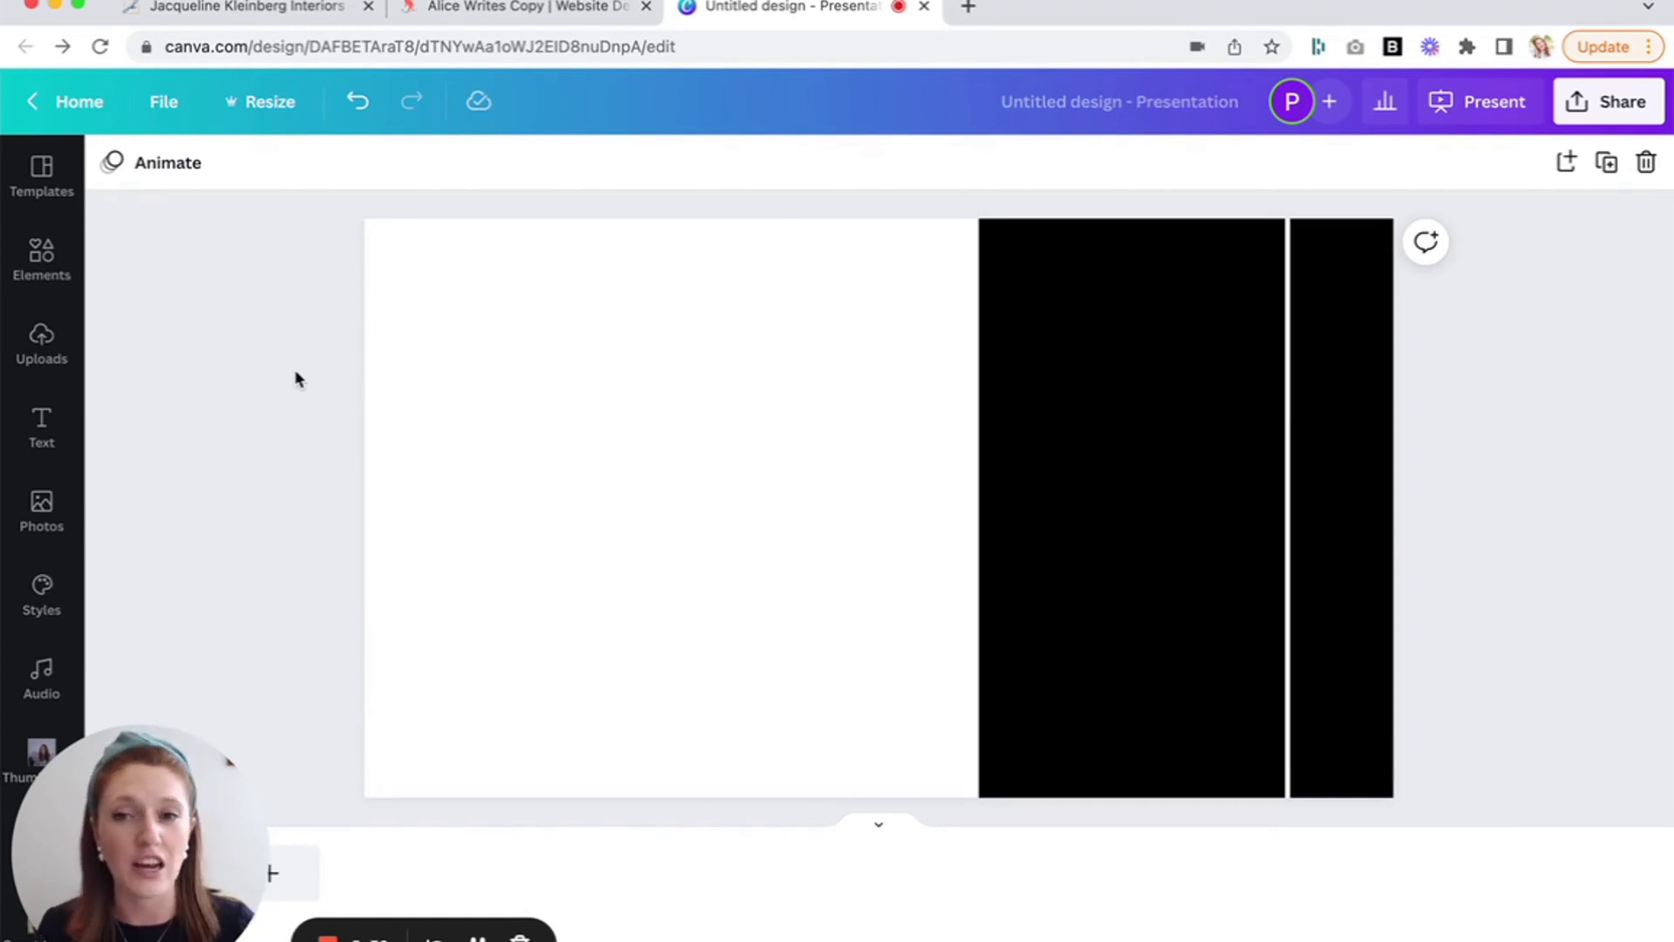
# Fill the middle black panel with beige #f3f0e9
pyautogui.moveTo(296, 379); pyautogui.dragTo(1133, 767)
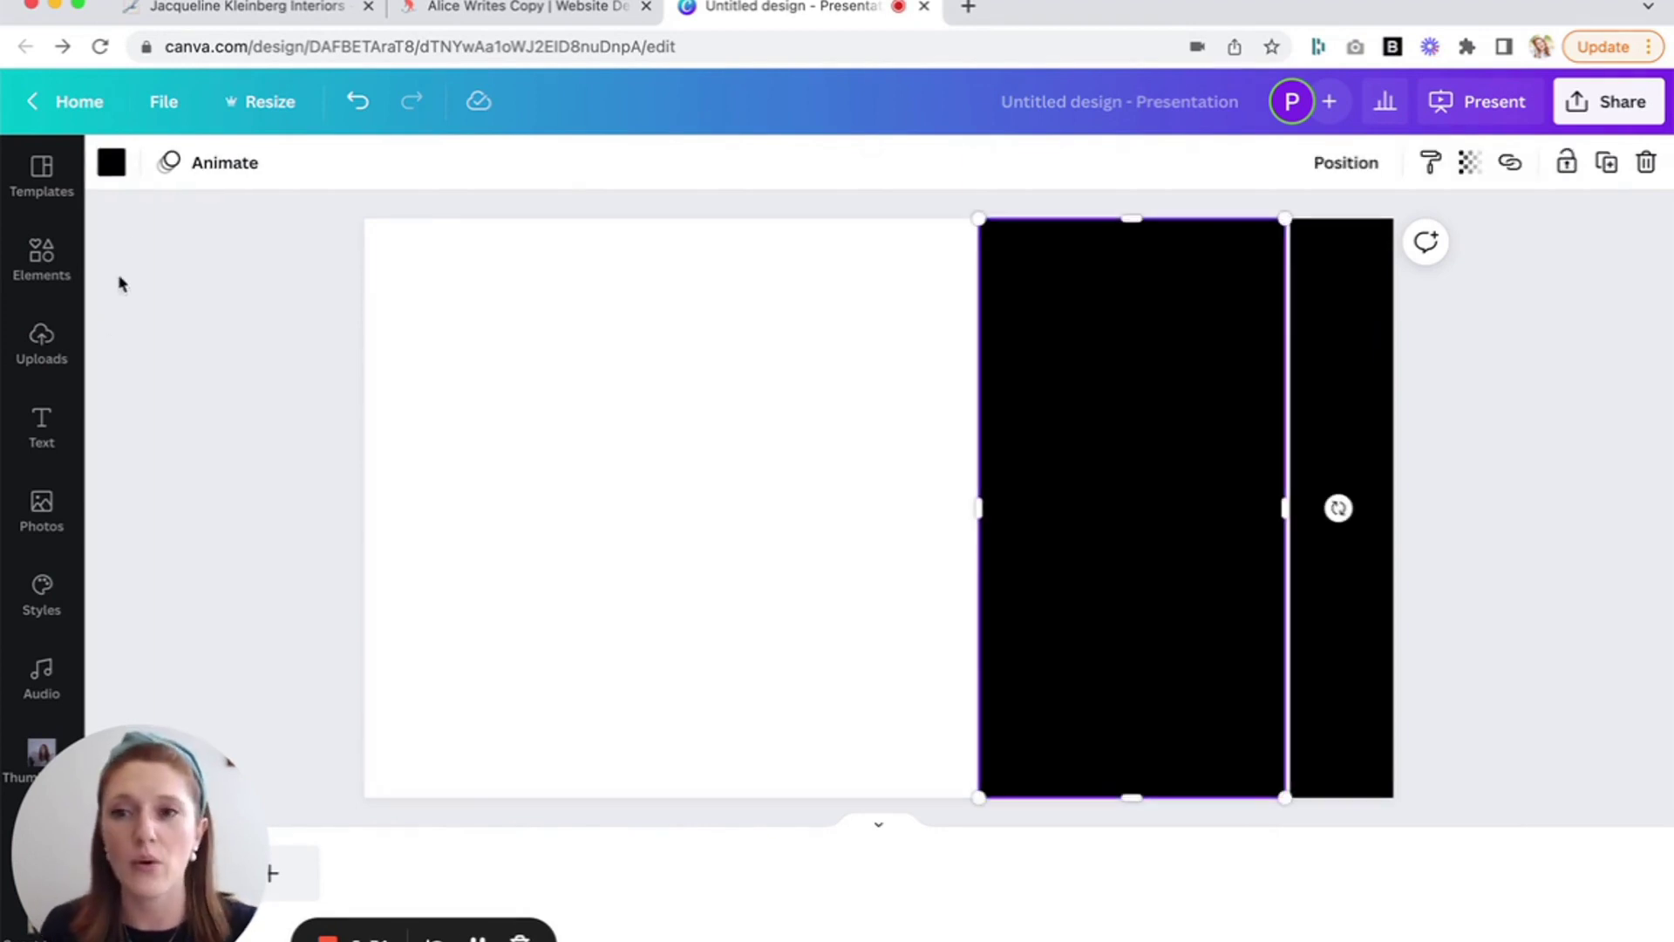
pyautogui.click(110, 162)
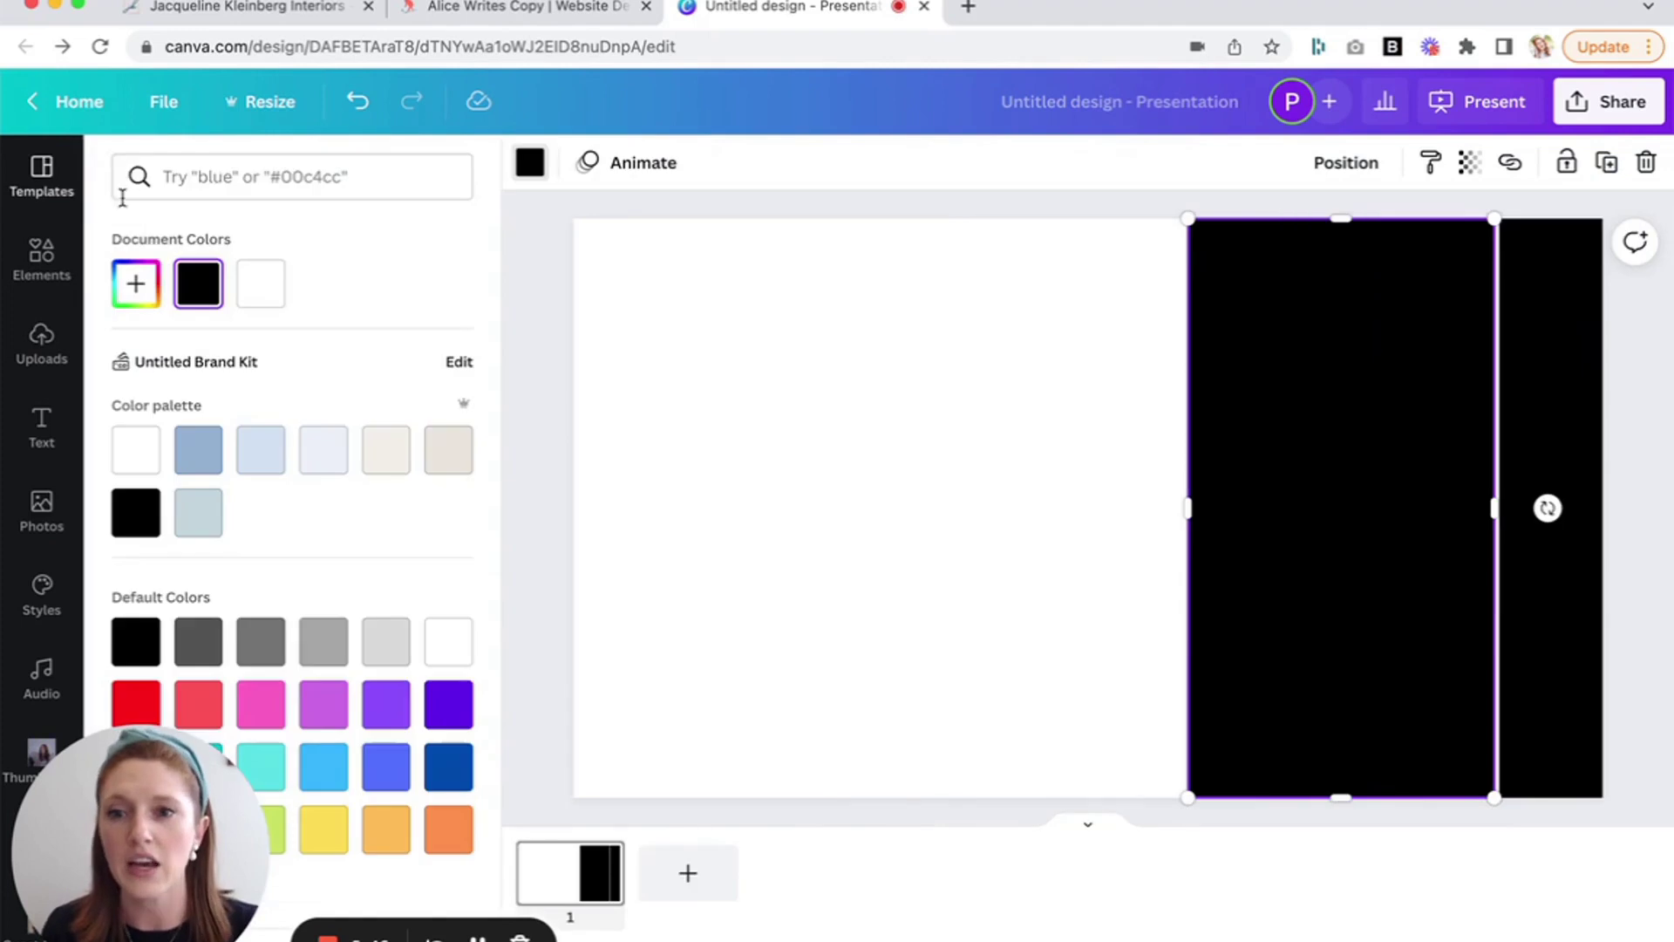
pyautogui.click(385, 450)
pyautogui.click(535, 456)
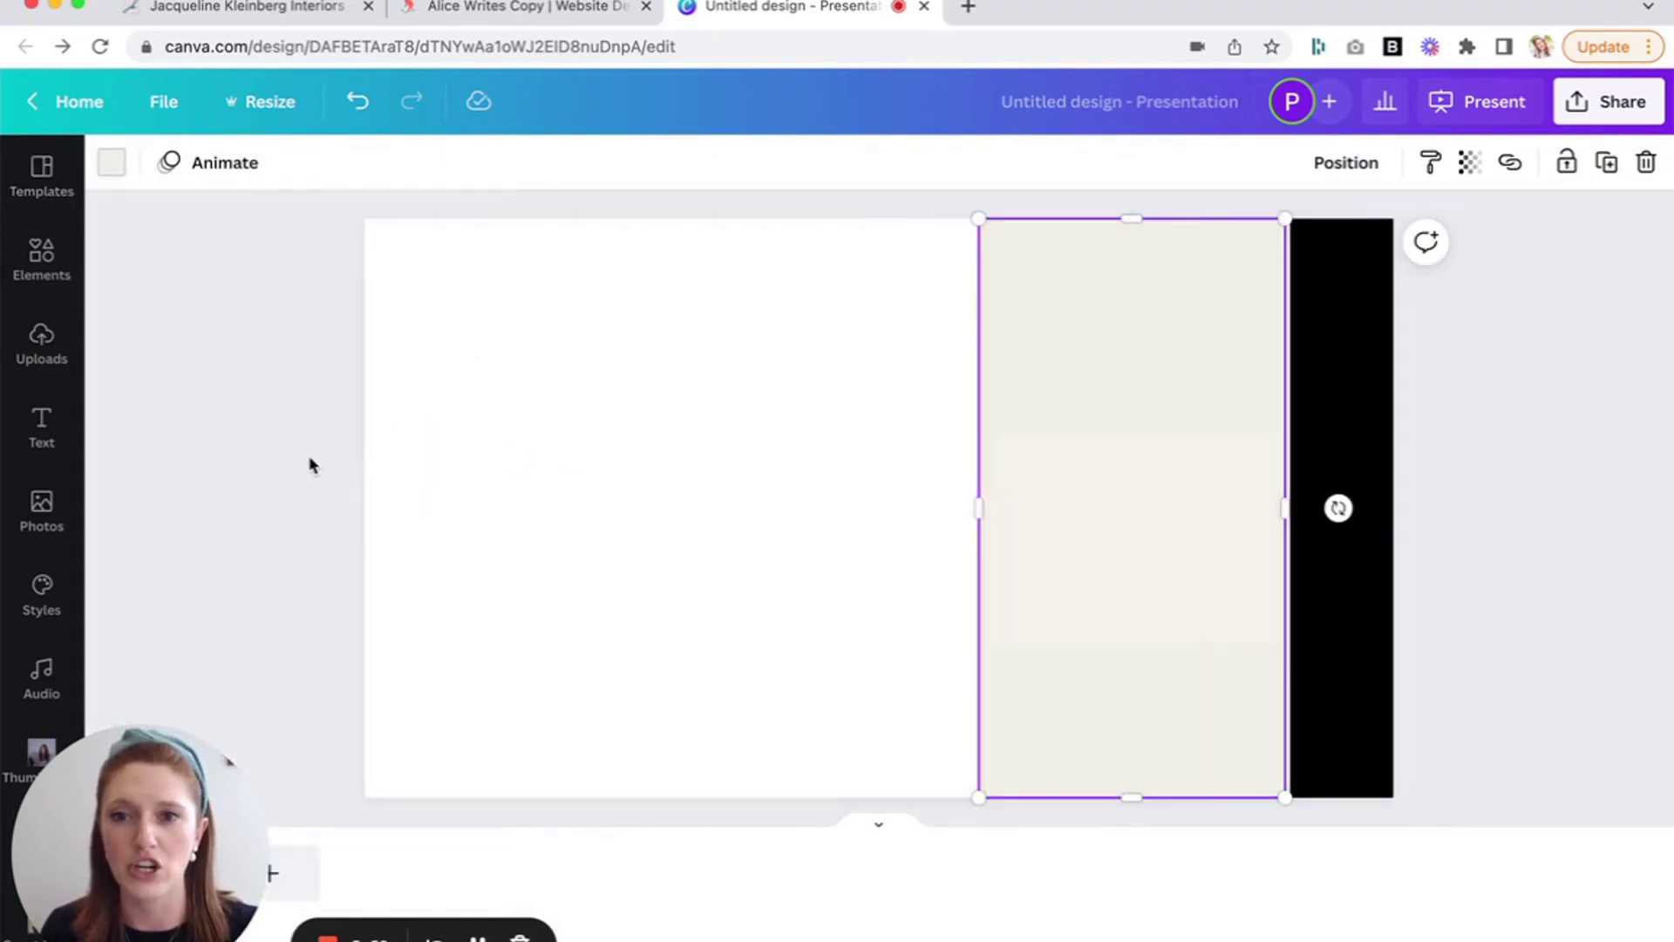
# Fill the narrow right black panel with a light blue palette colour
pyautogui.click(1353, 402)
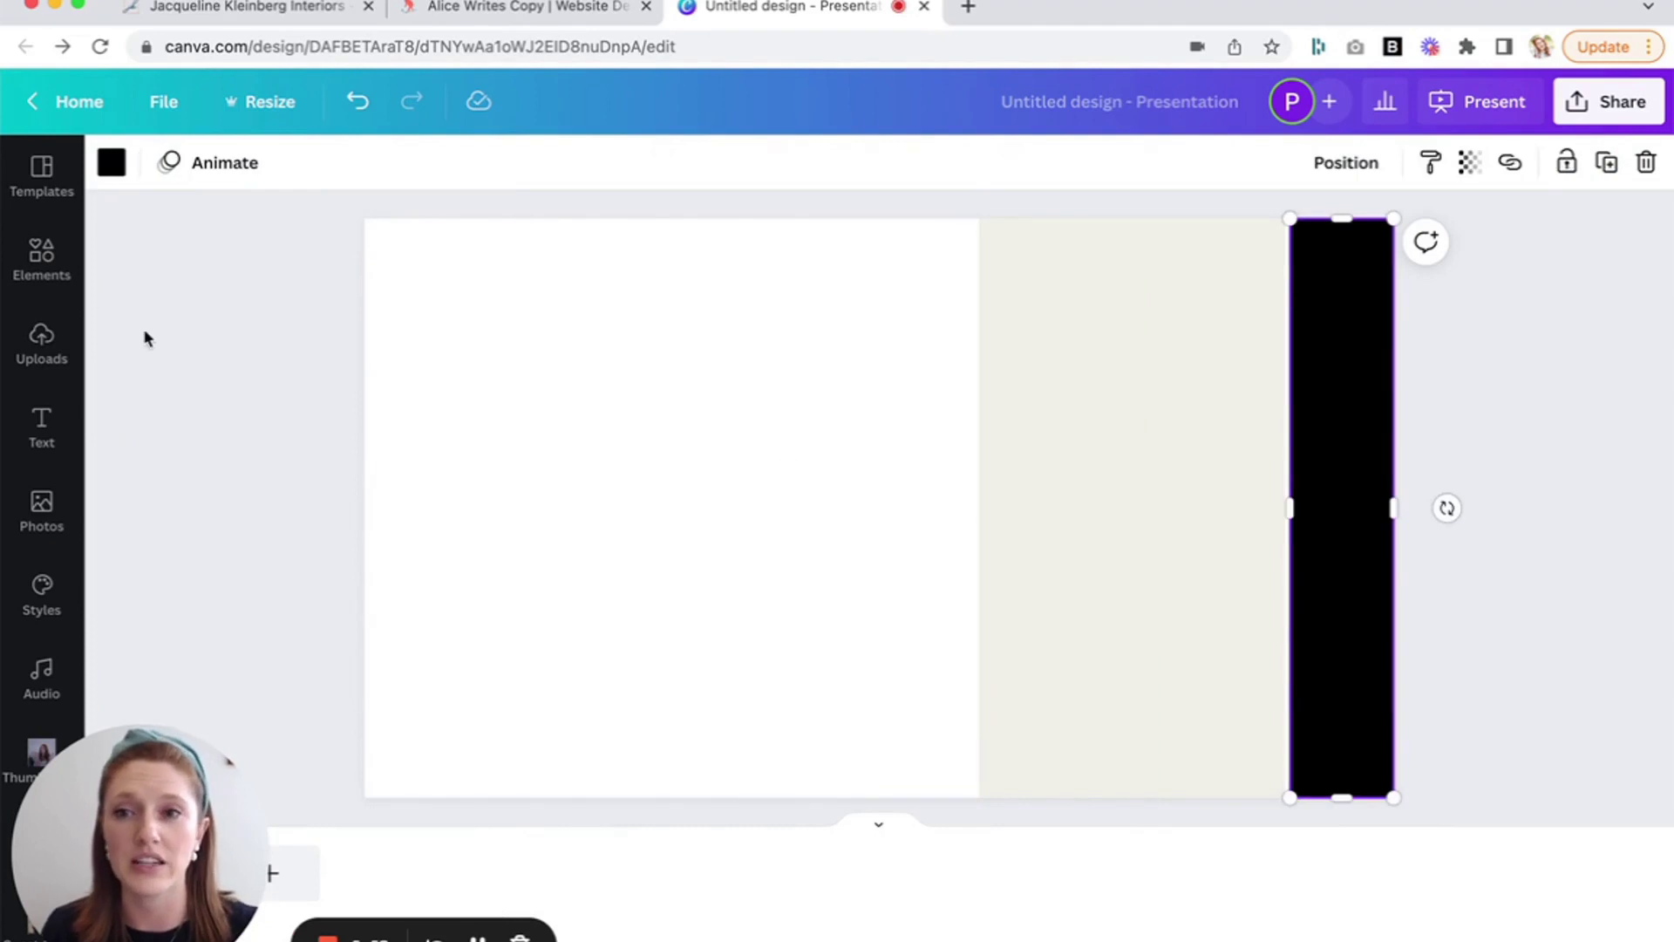
pyautogui.click(113, 171)
pyautogui.click(265, 460)
pyautogui.click(535, 468)
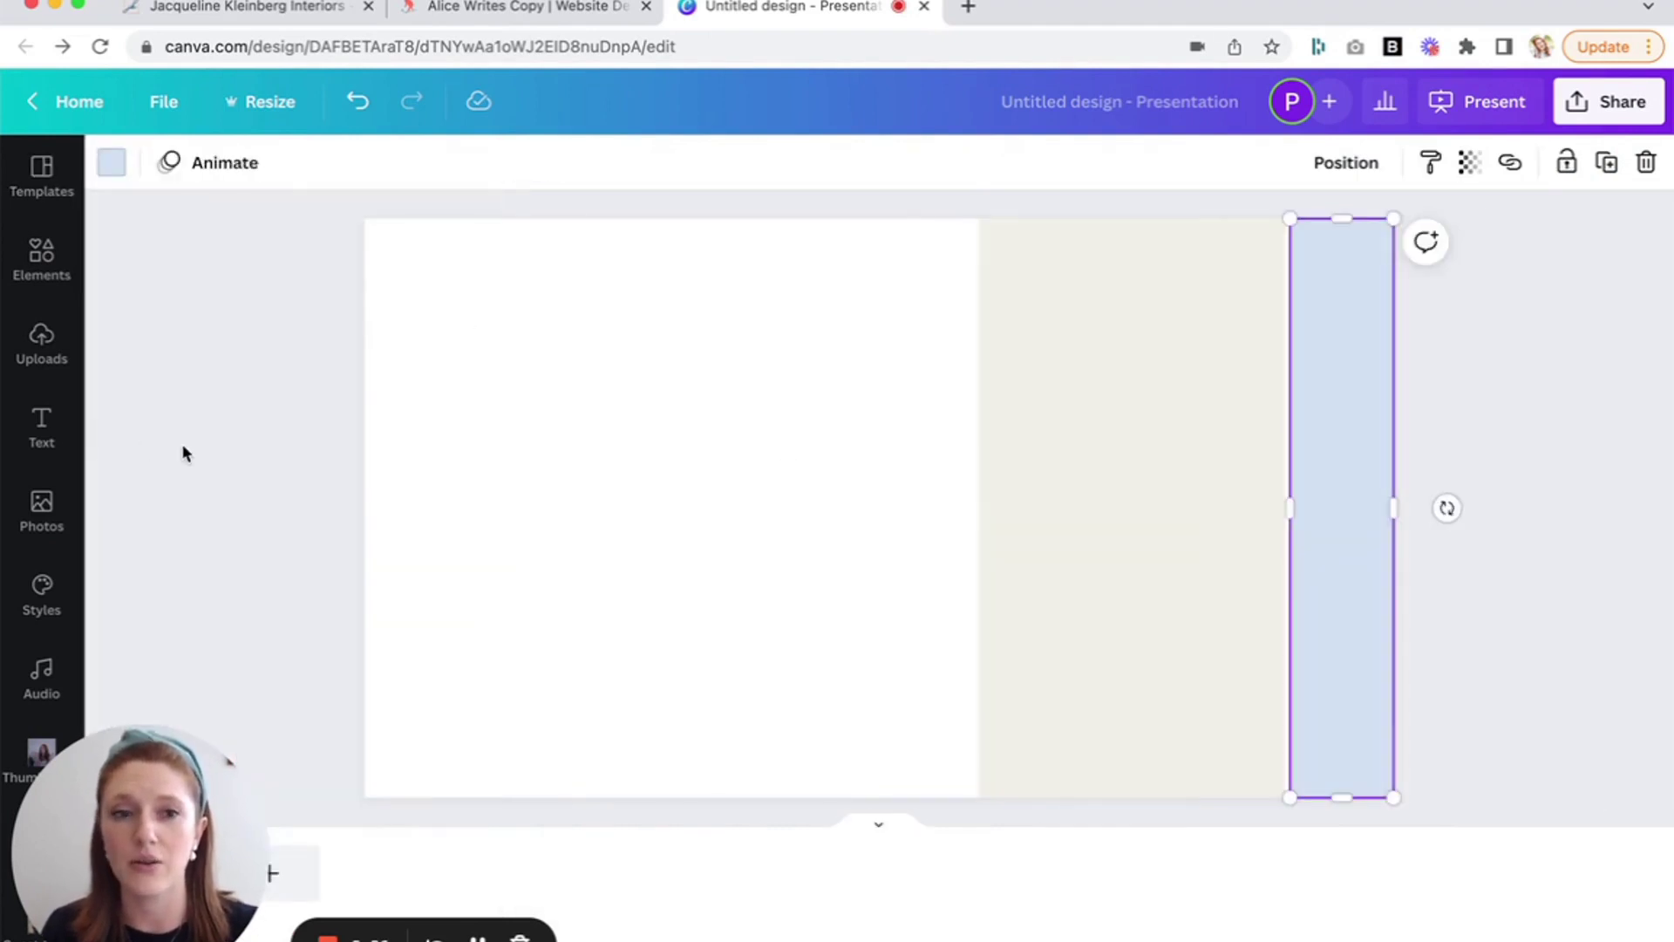
pyautogui.click(163, 474)
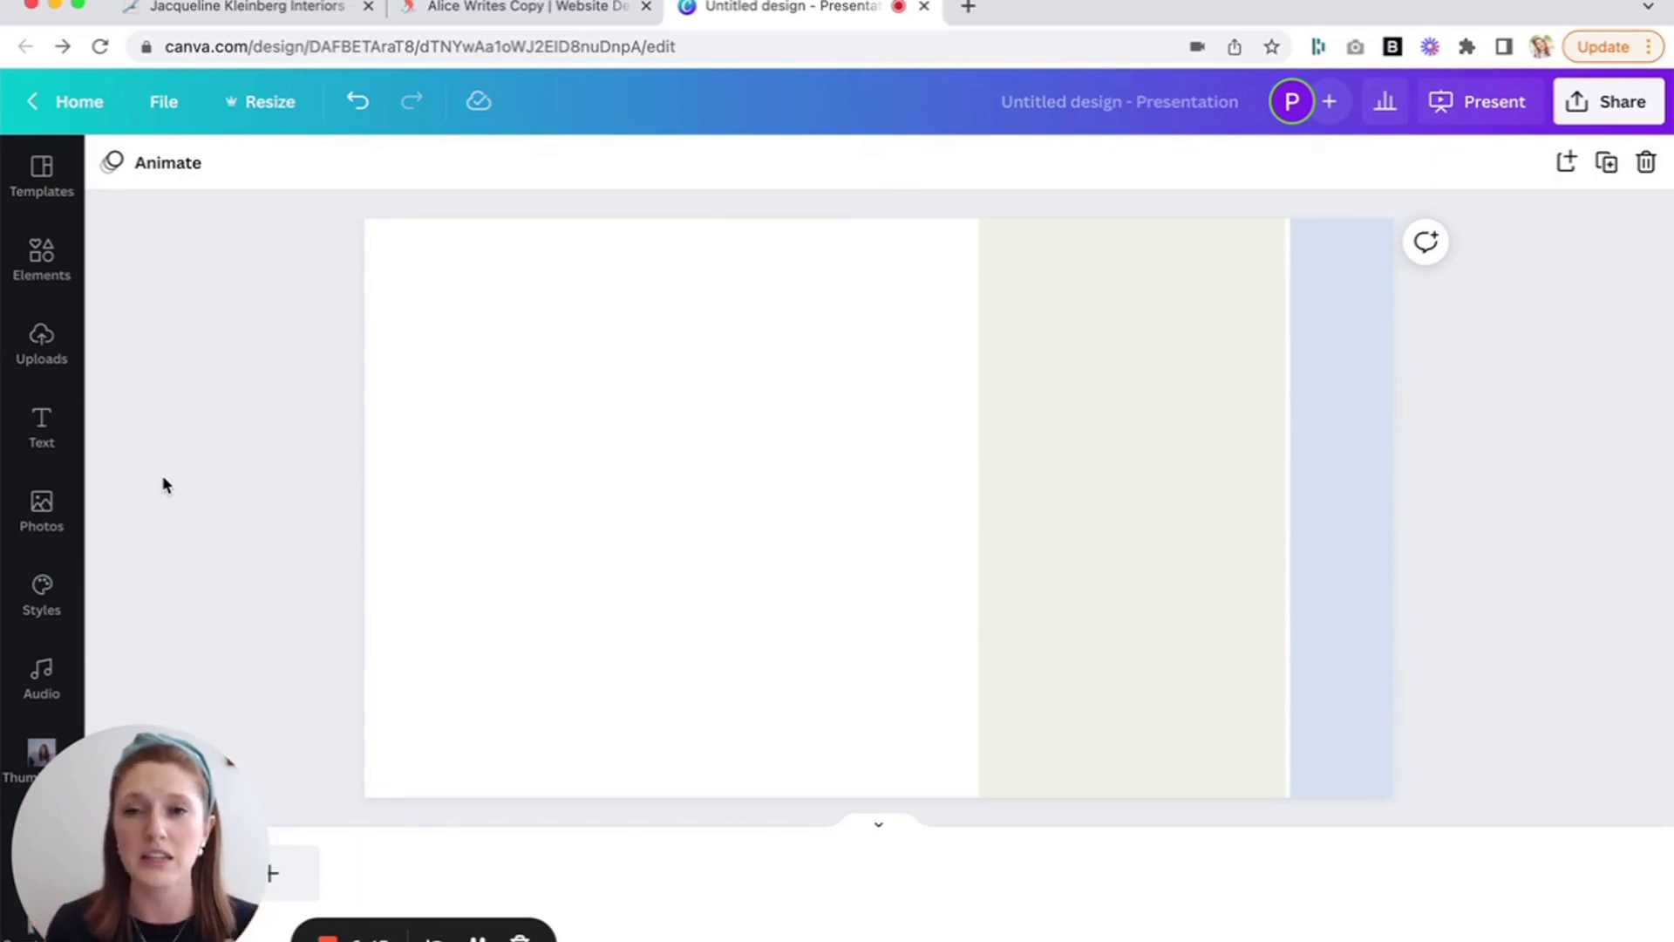
# Recolour the beige middle panel light grey
pyautogui.click(1108, 401)
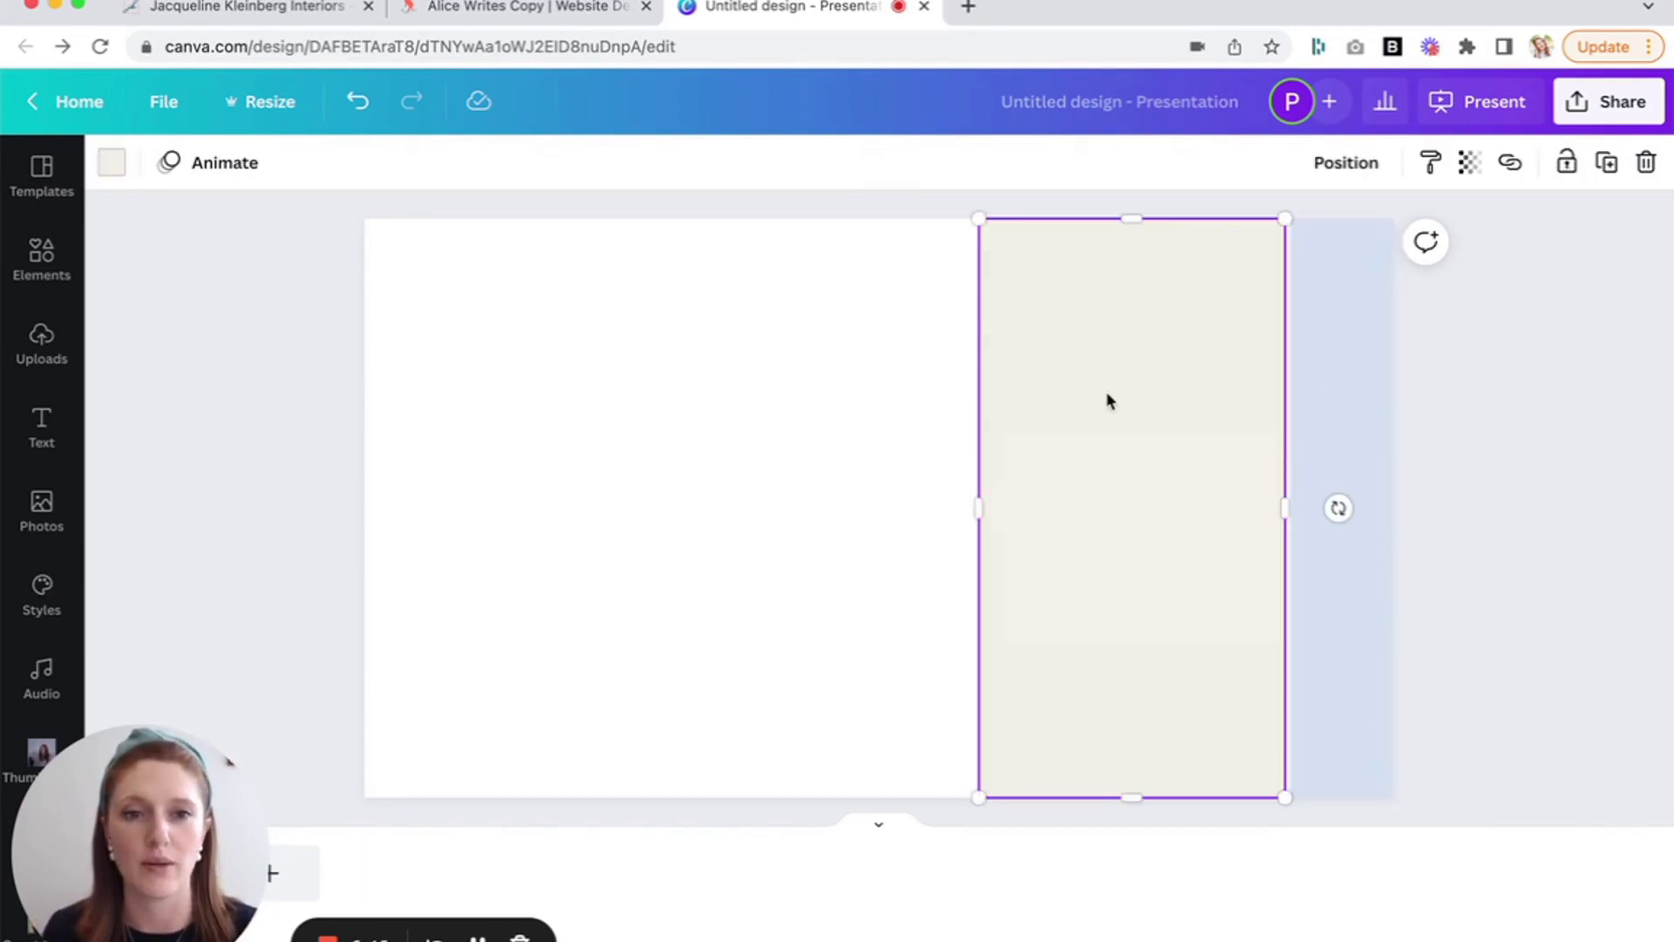
pyautogui.click(112, 161)
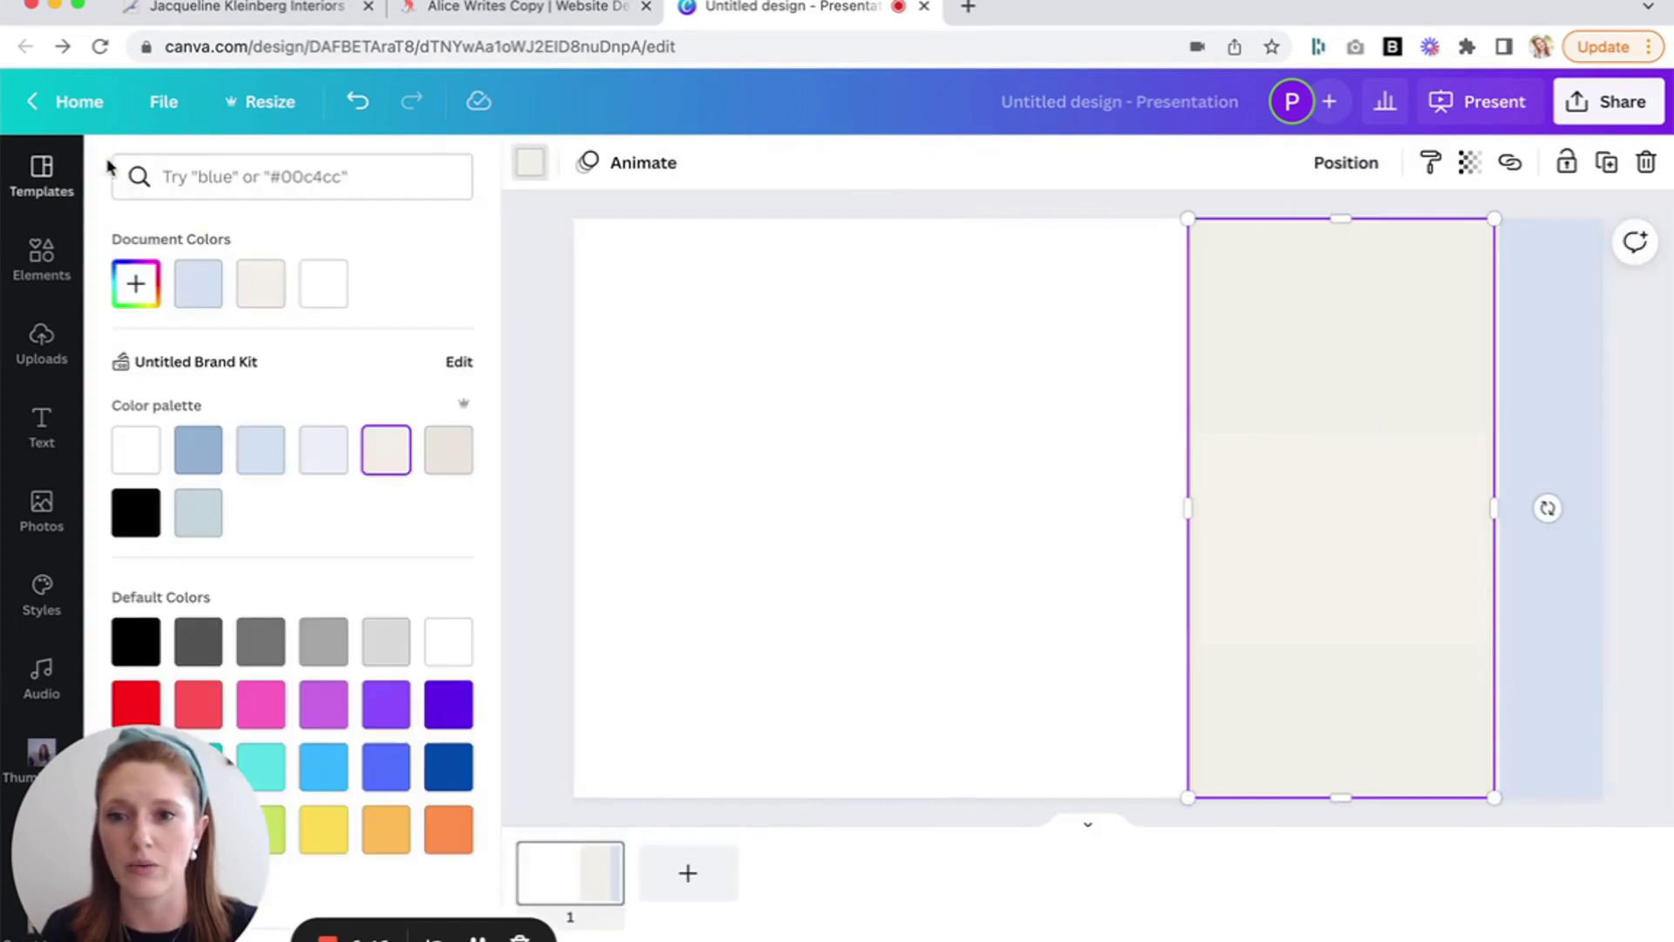
pyautogui.click(385, 645)
pyautogui.press('Escape')
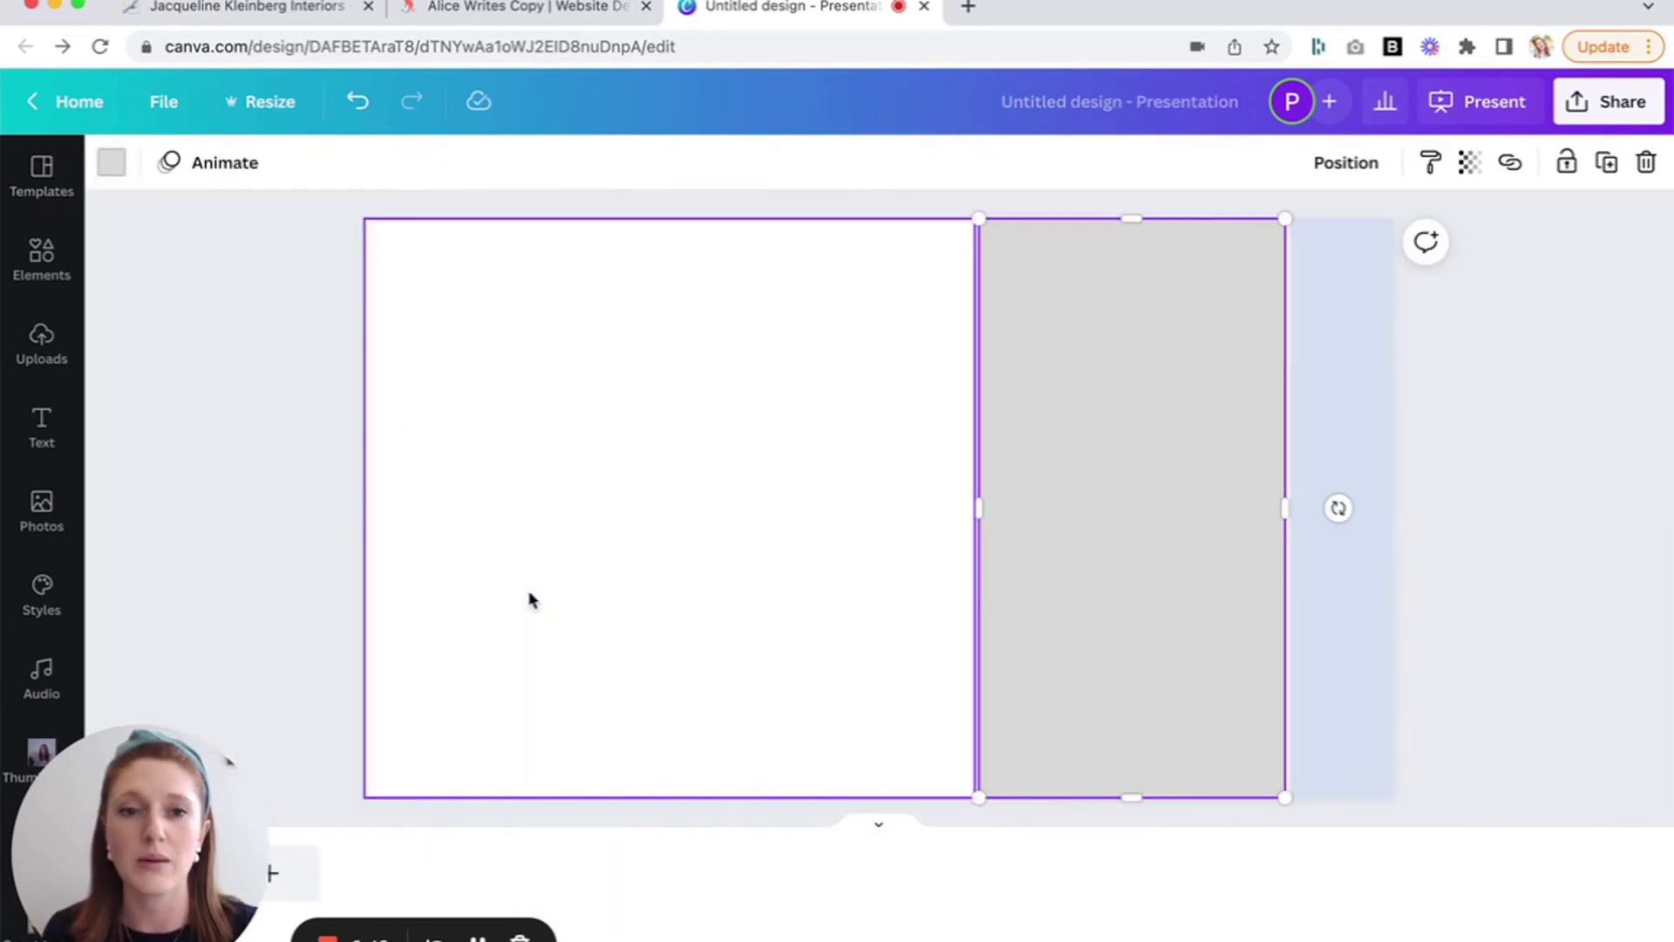
pyautogui.click(342, 555)
# Change the light blue right panel to a deep blue
pyautogui.click(1374, 400)
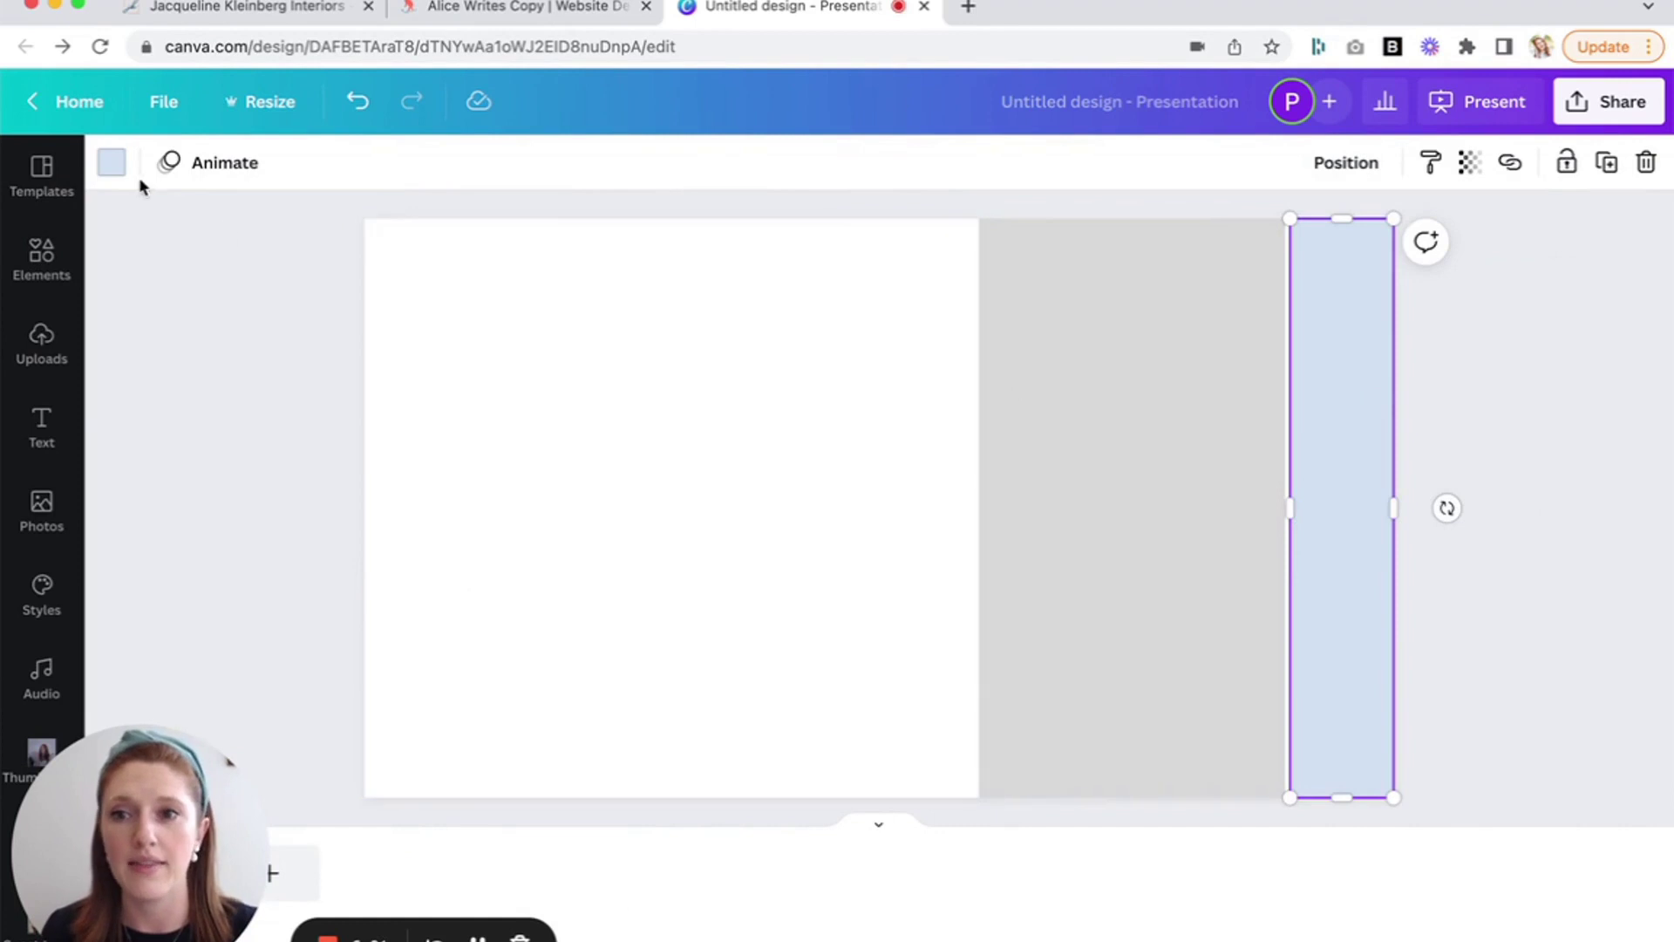
pyautogui.click(111, 163)
pyautogui.click(448, 766)
pyautogui.press('Escape')
pyautogui.click(1490, 434)
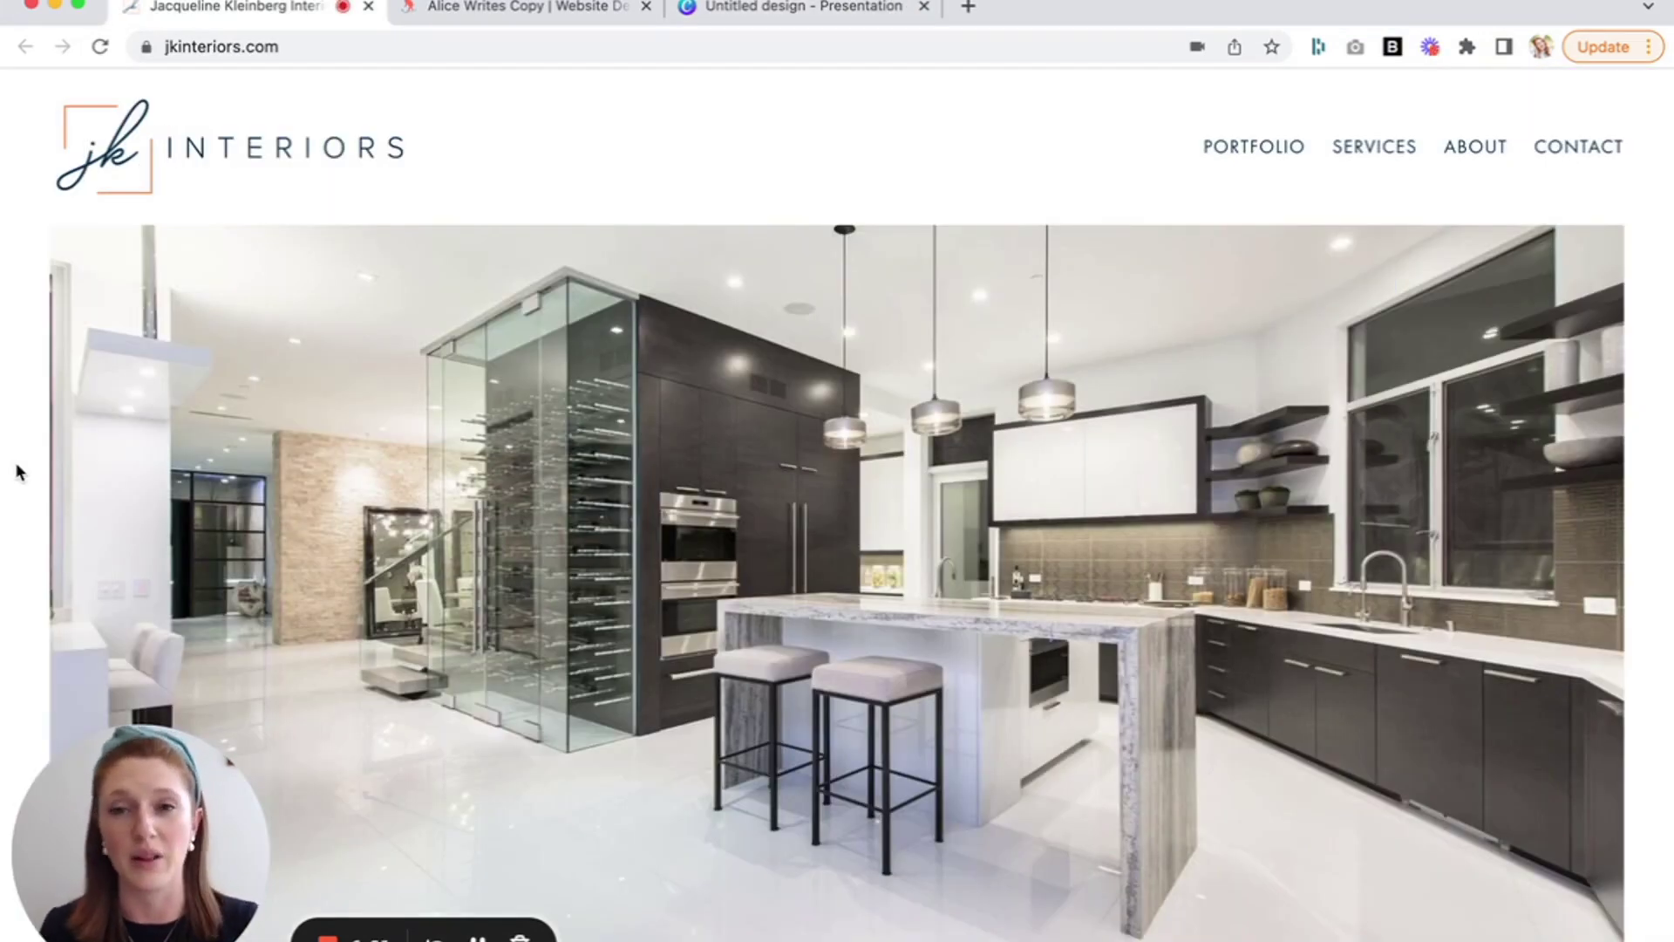
# Browse the jkinteriors.com homepage for colour ideas, then switch to the Alice Writes Copy tab
pyautogui.scroll(-10, 19, 472)
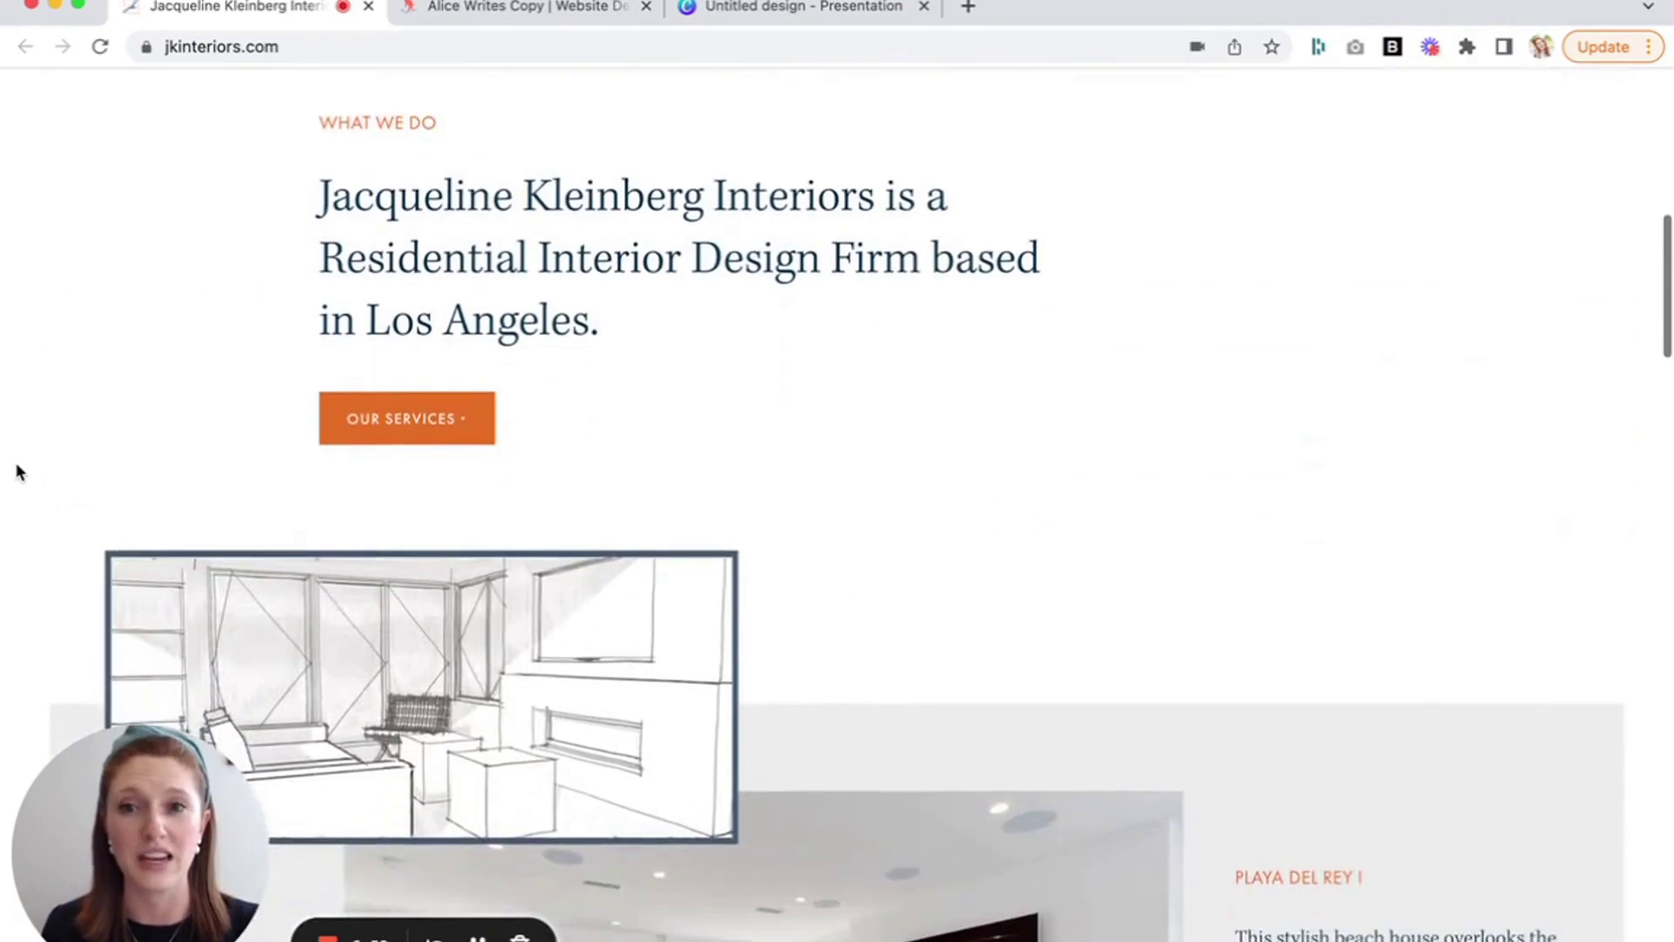
pyautogui.scroll(-15, 19, 471)
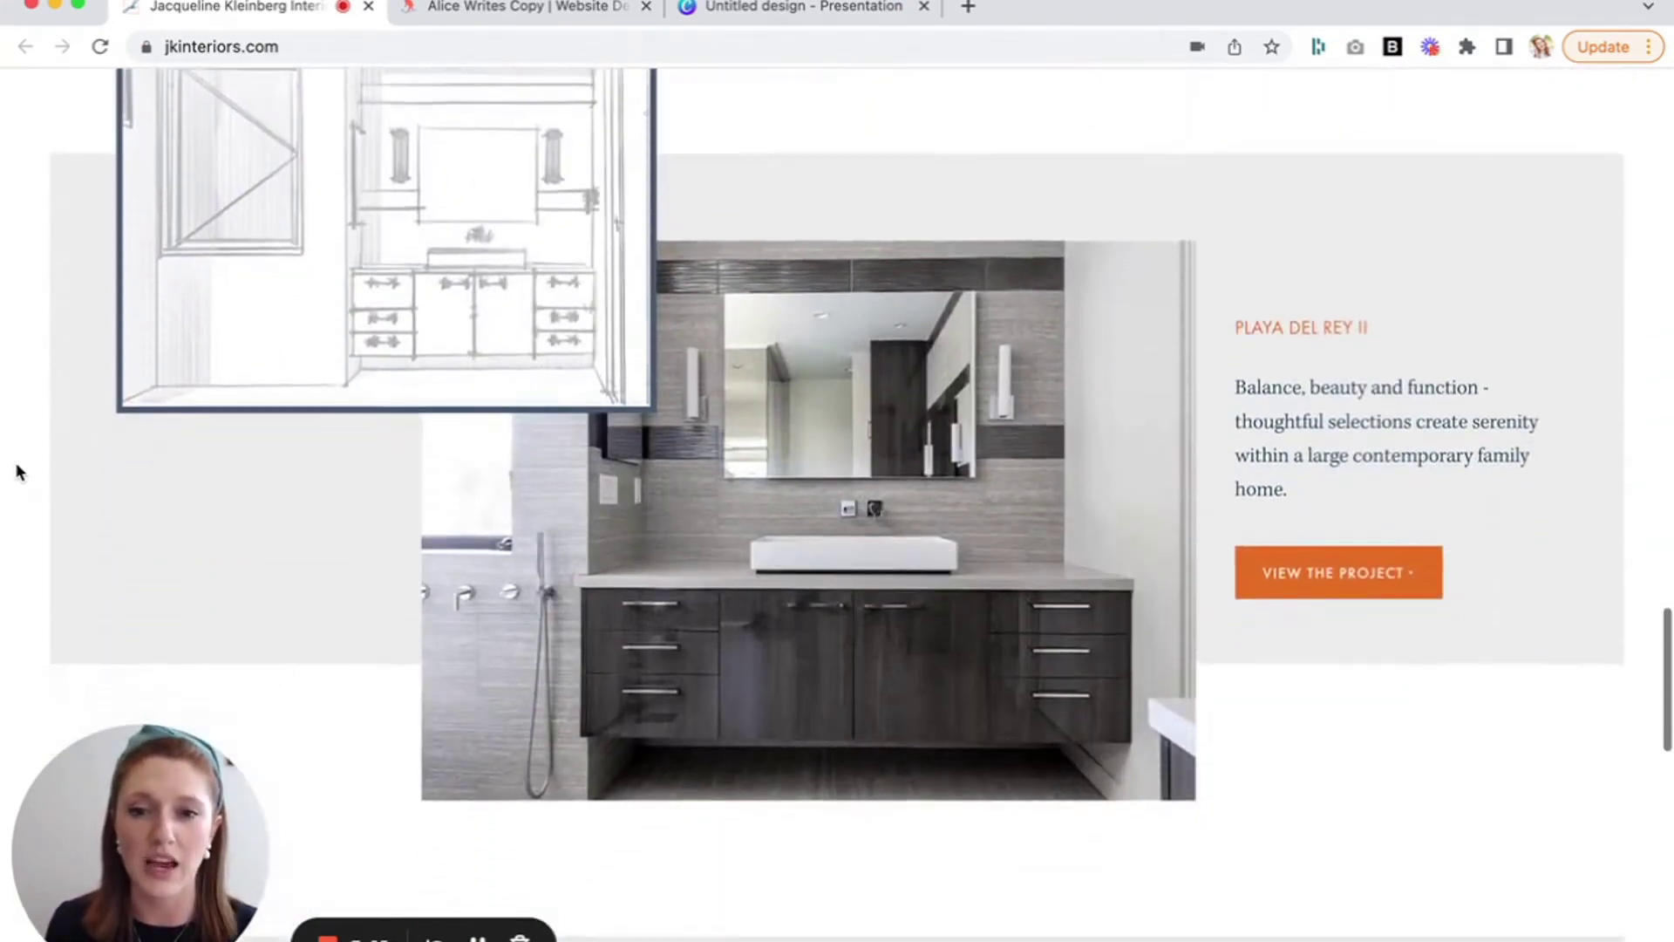
pyautogui.scroll(-10, 19, 472)
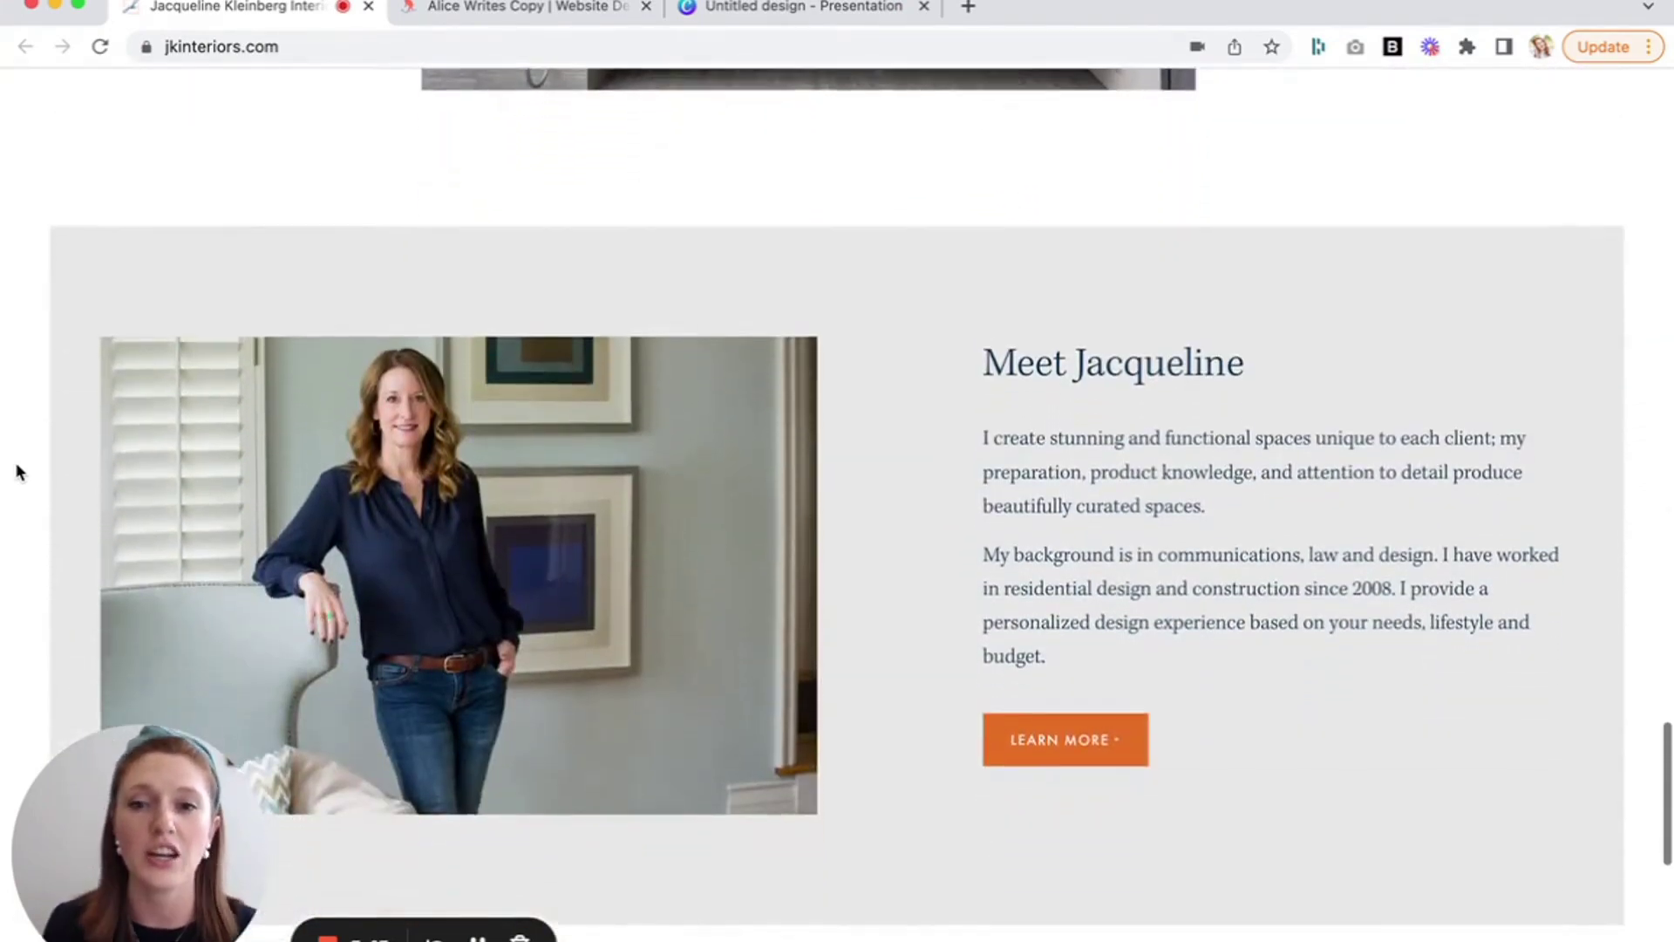
pyautogui.scroll(15, 19, 472)
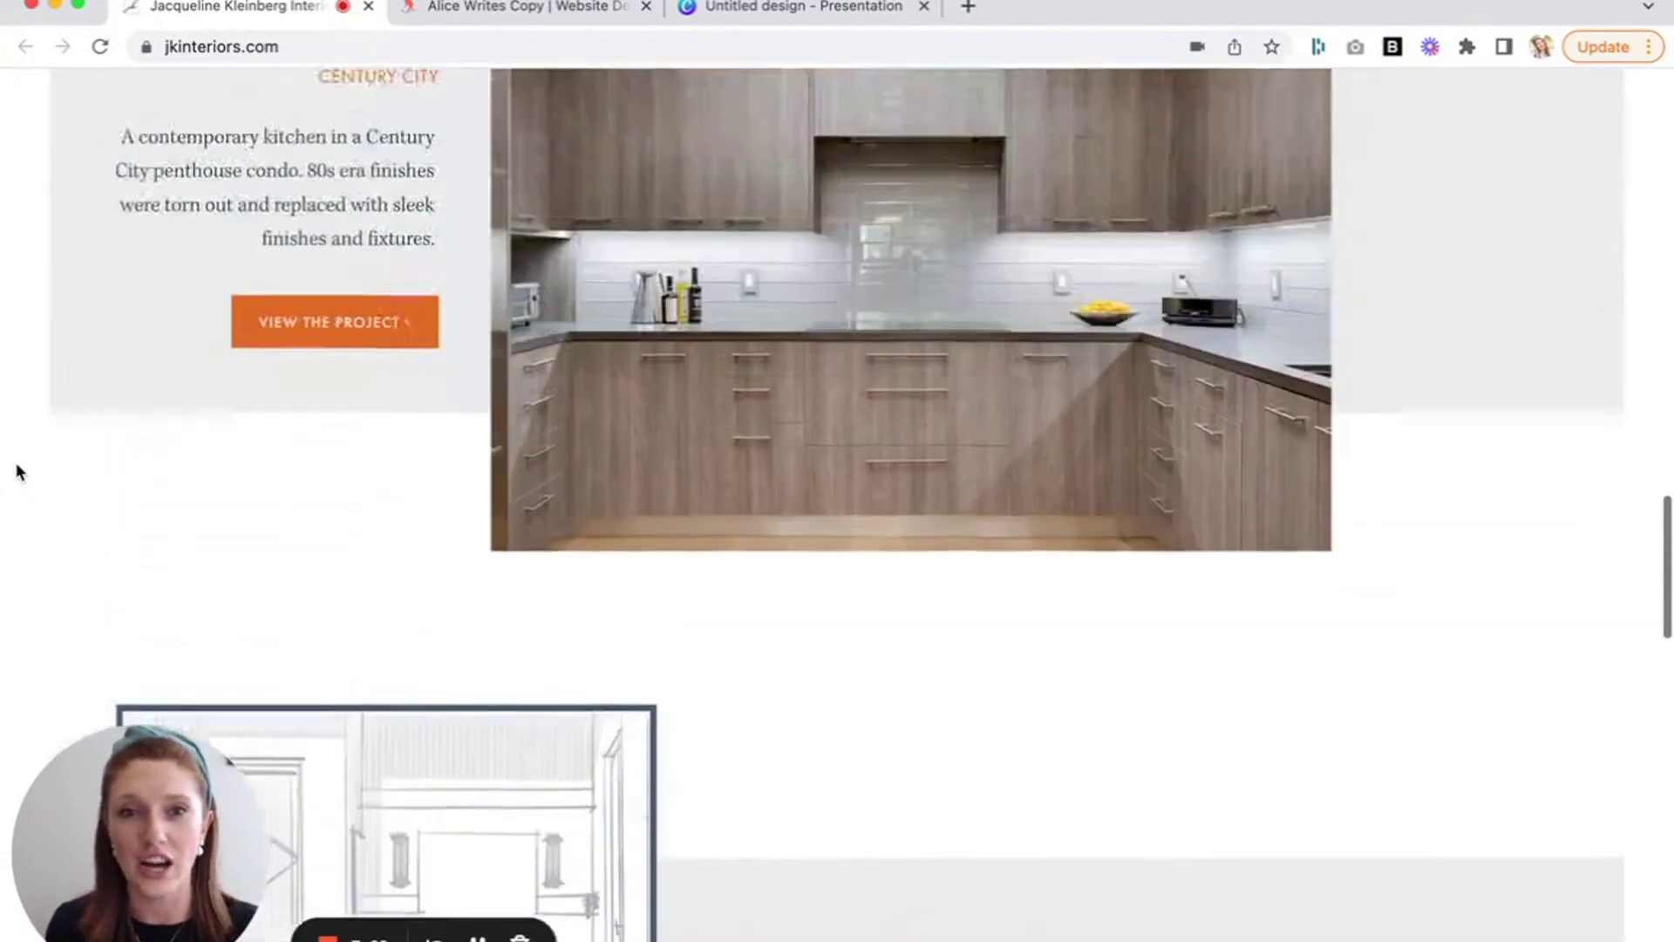
pyautogui.scroll(20, 19, 472)
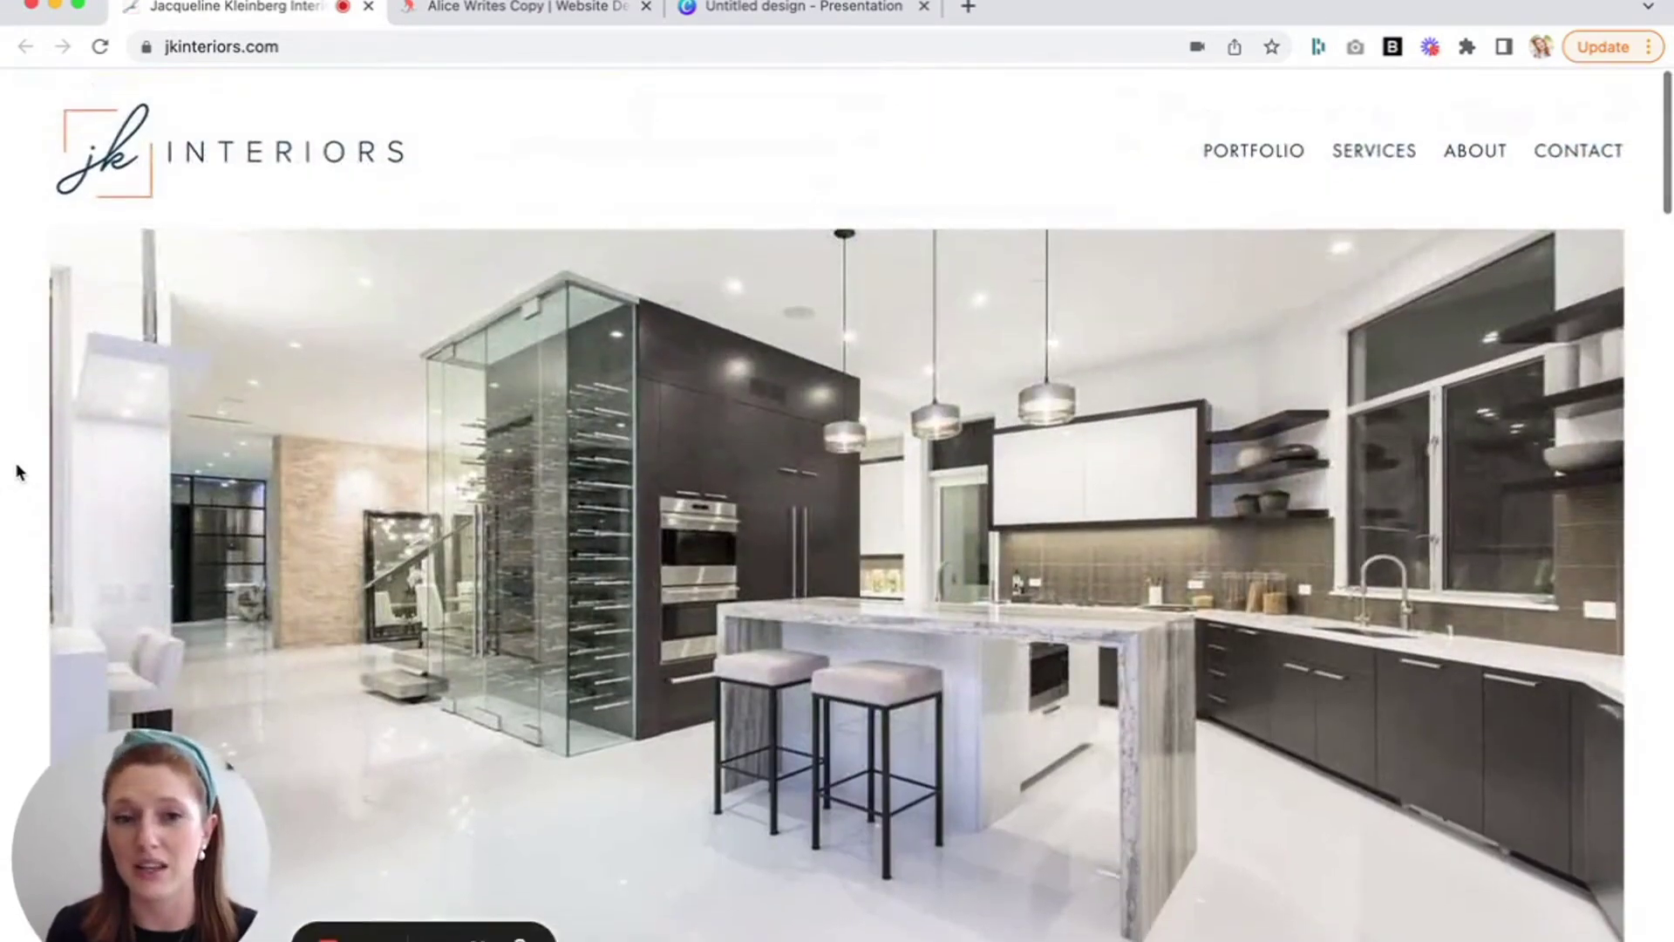
pyautogui.scroll(-10, 20, 472)
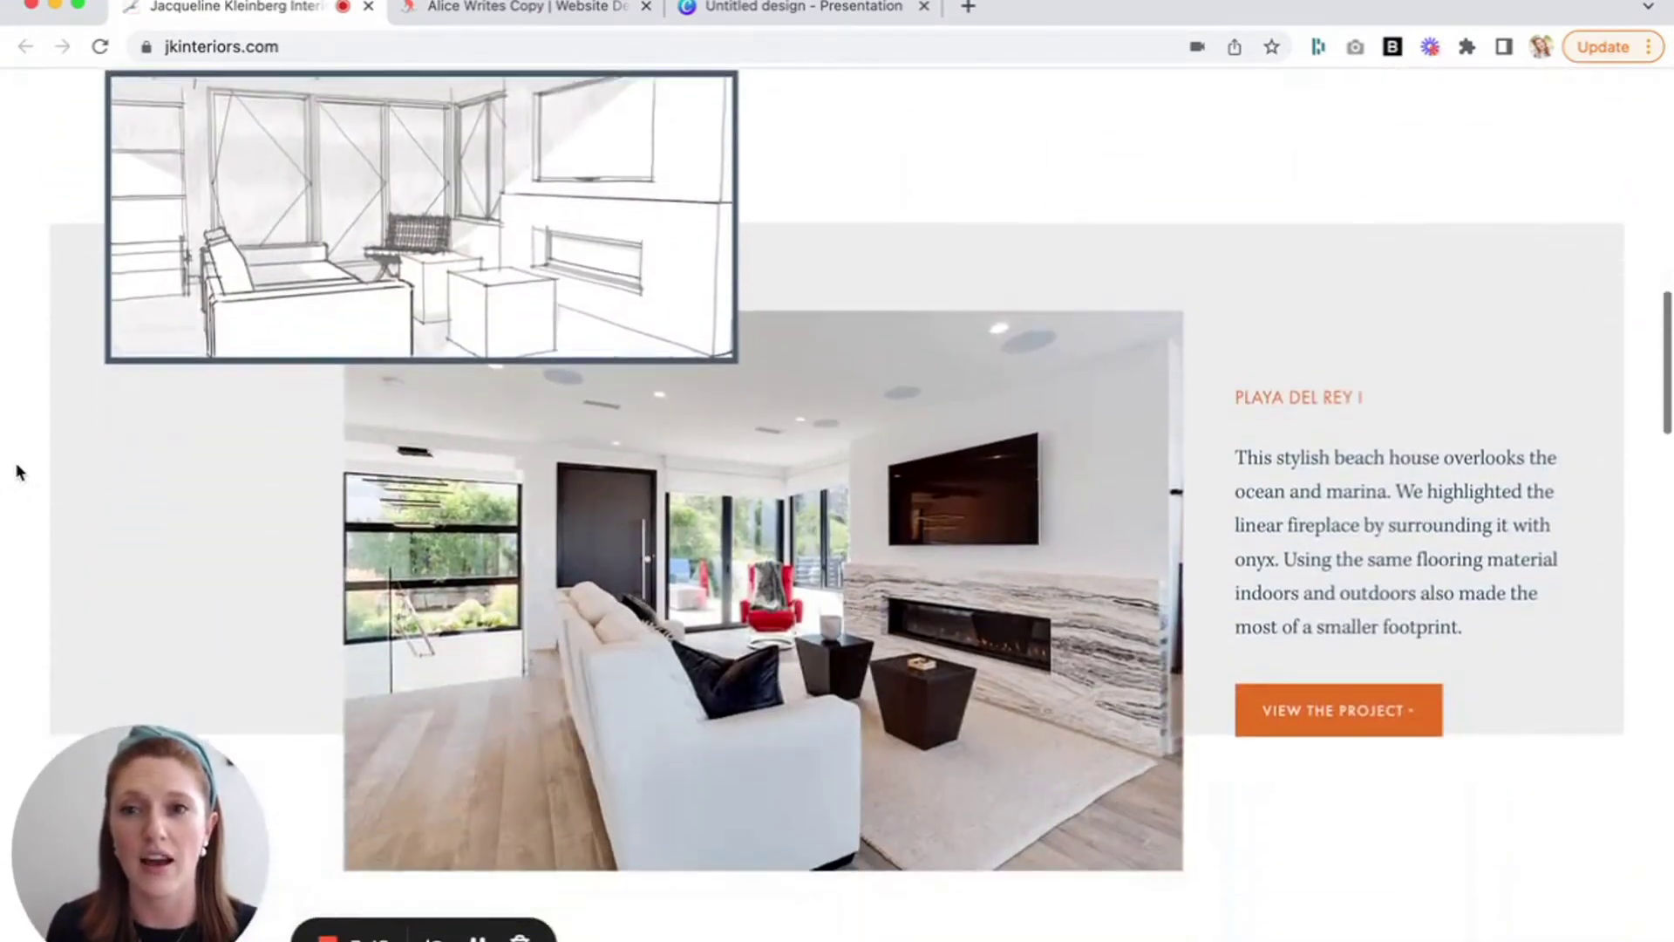
pyautogui.scroll(-10, 19, 472)
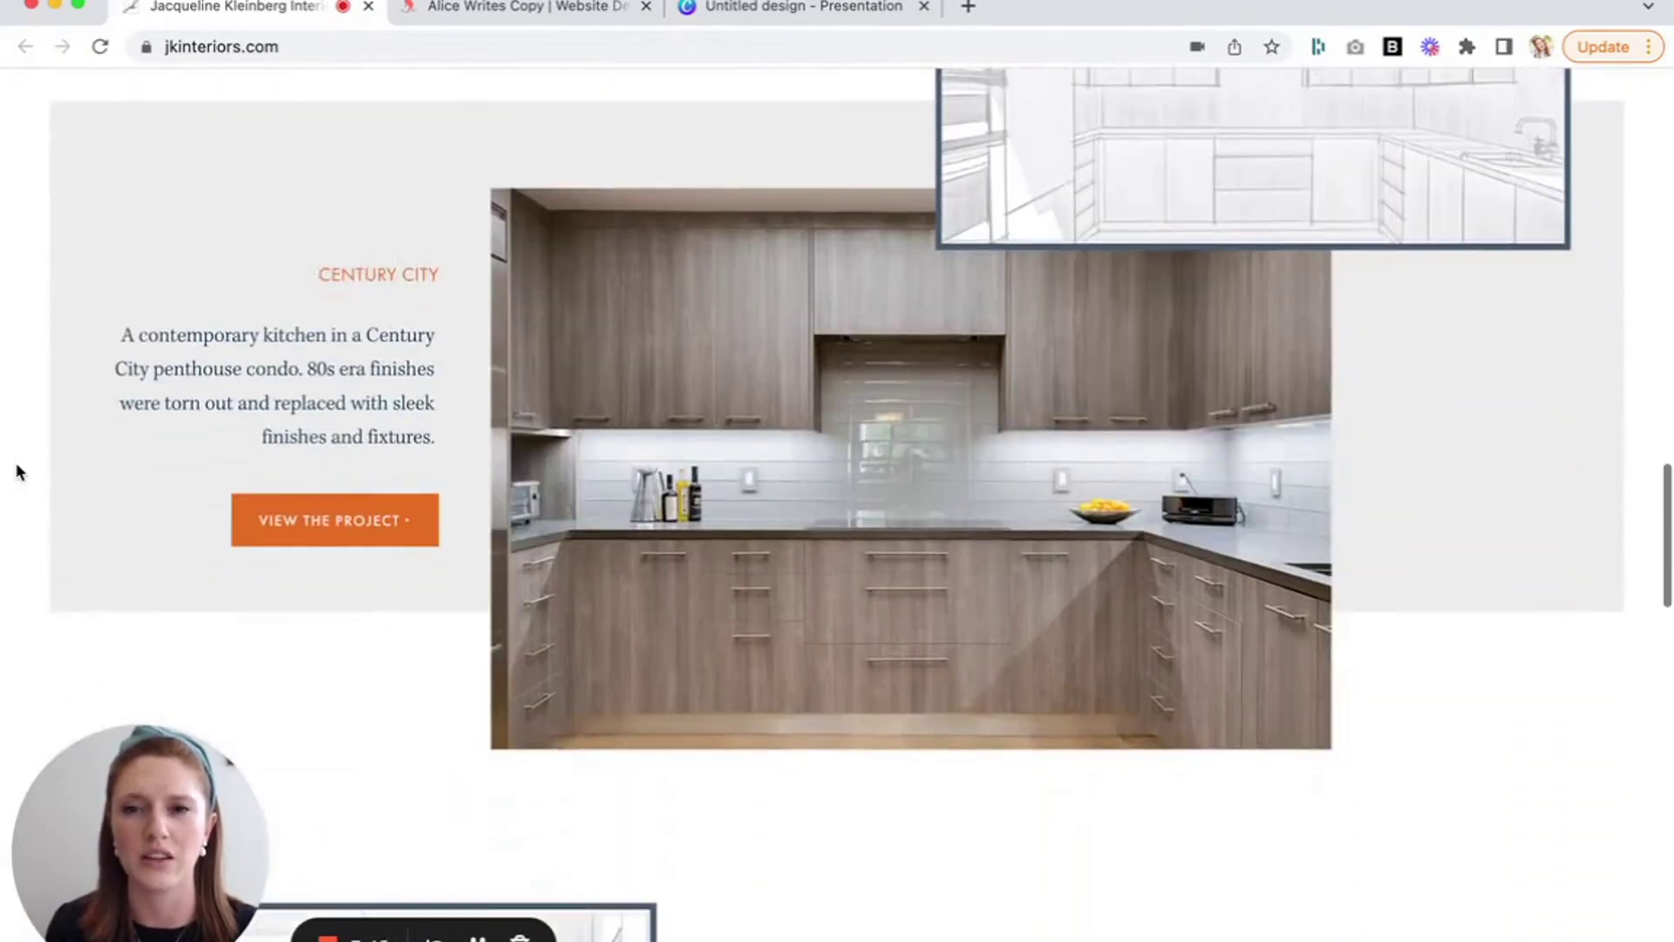
pyautogui.scroll(-10, 19, 472)
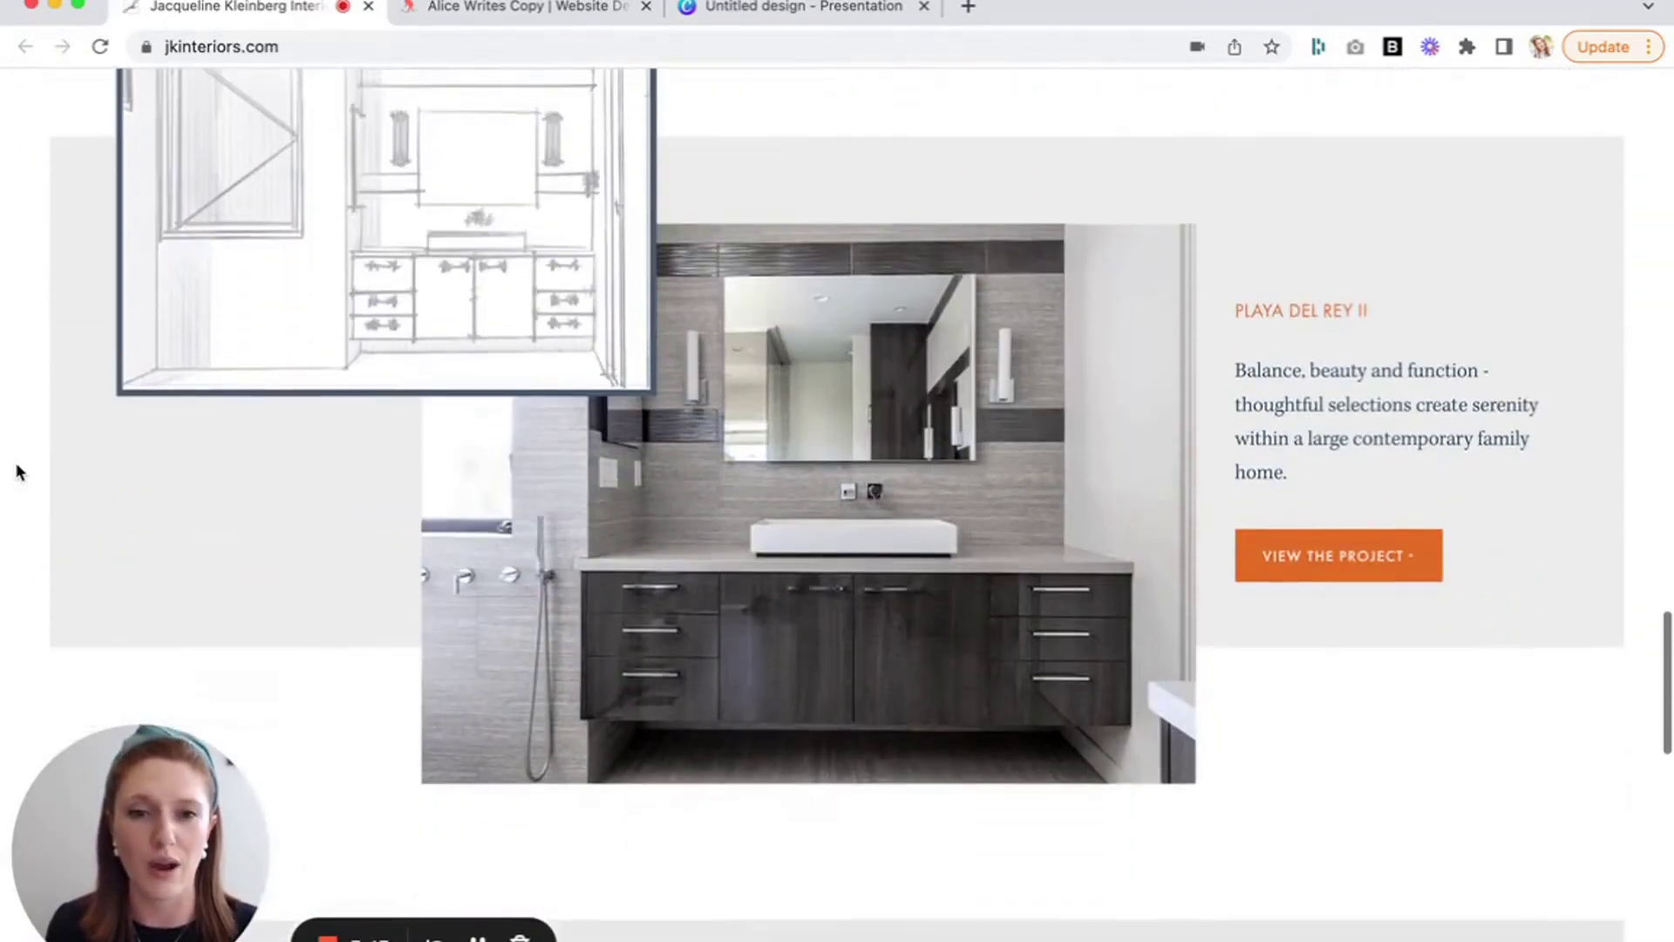
pyautogui.scroll(20, 15, 470)
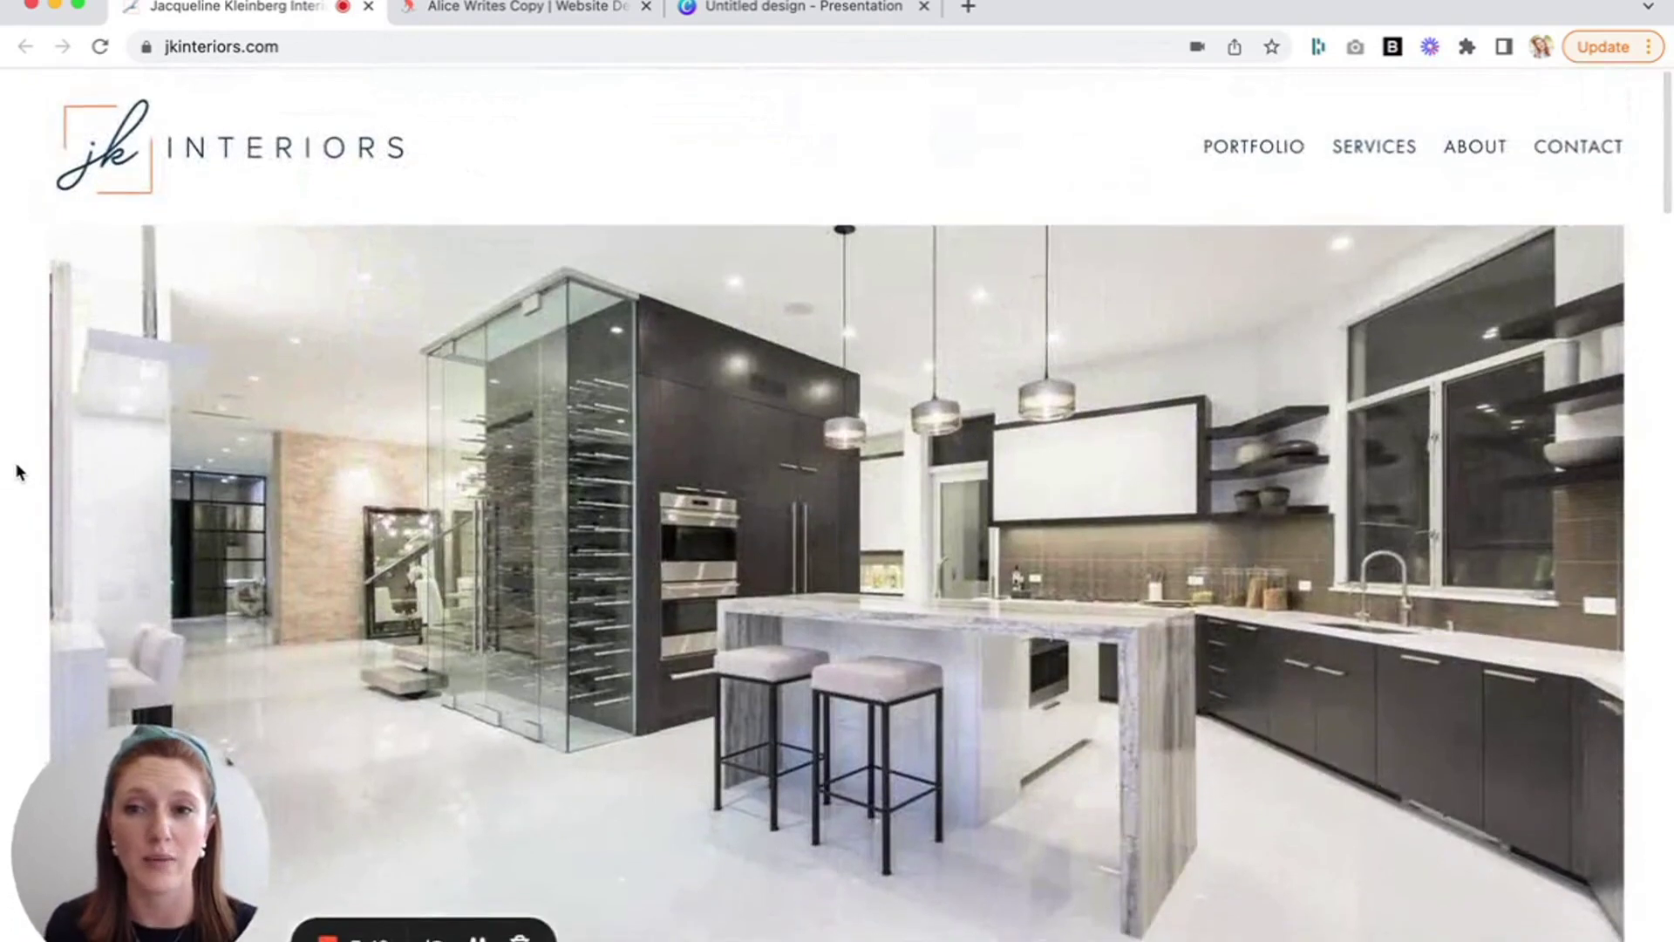
pyautogui.scroll(-10, 16, 471)
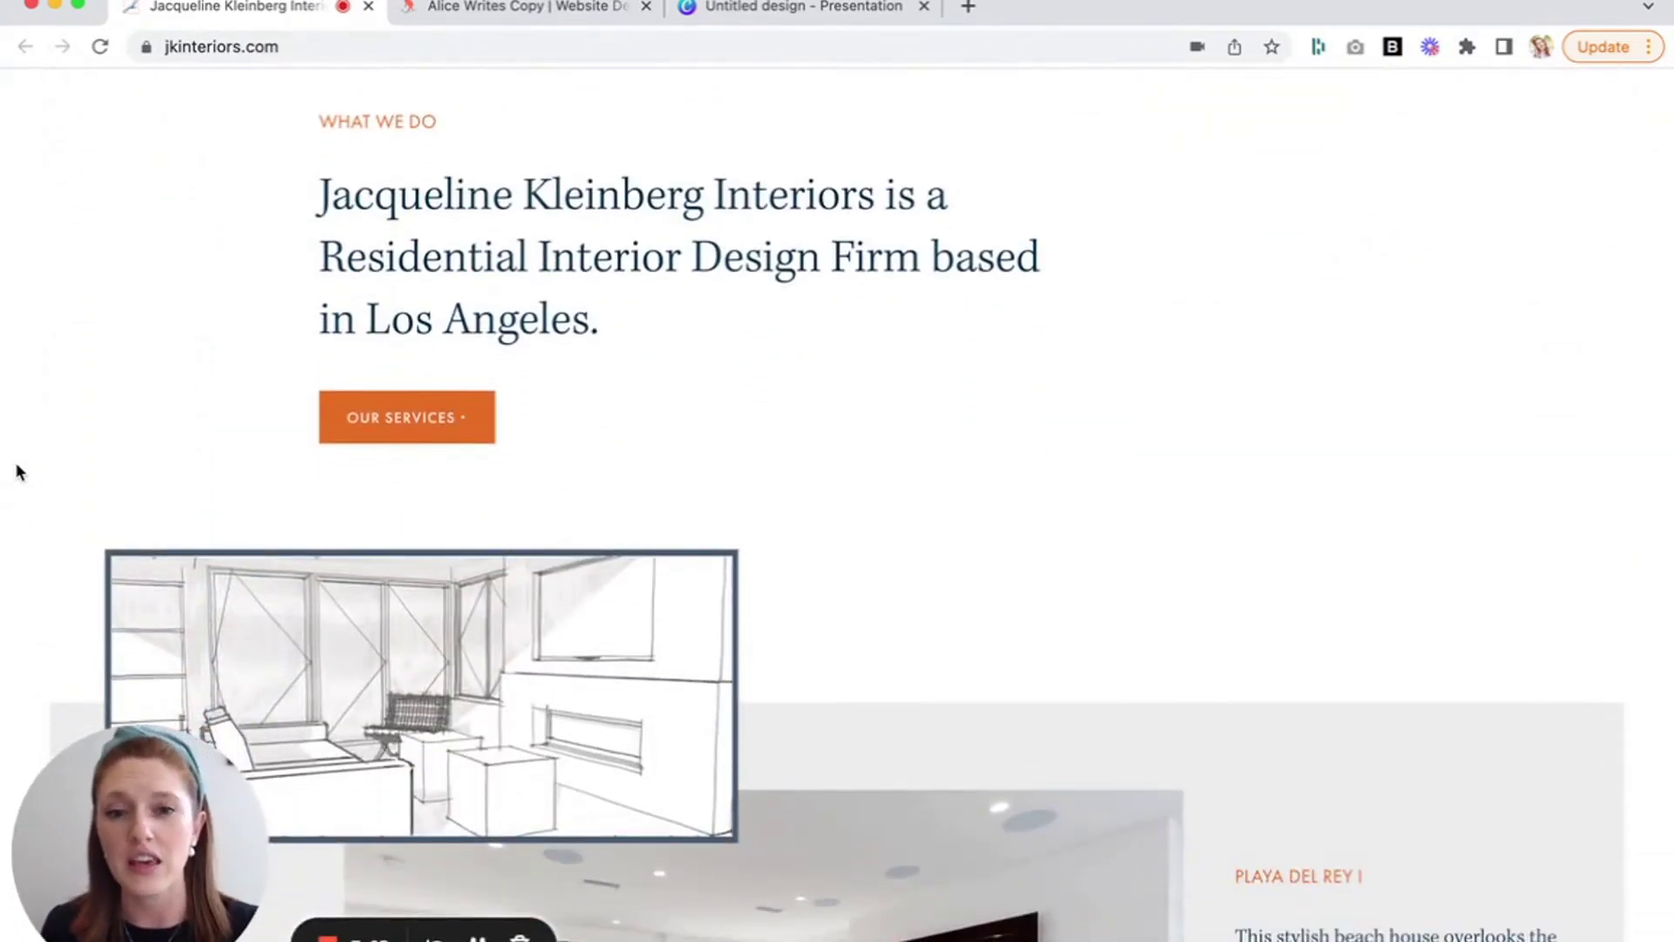
pyautogui.scroll(-6, 16, 472)
pyautogui.scroll(-1, 16, 472)
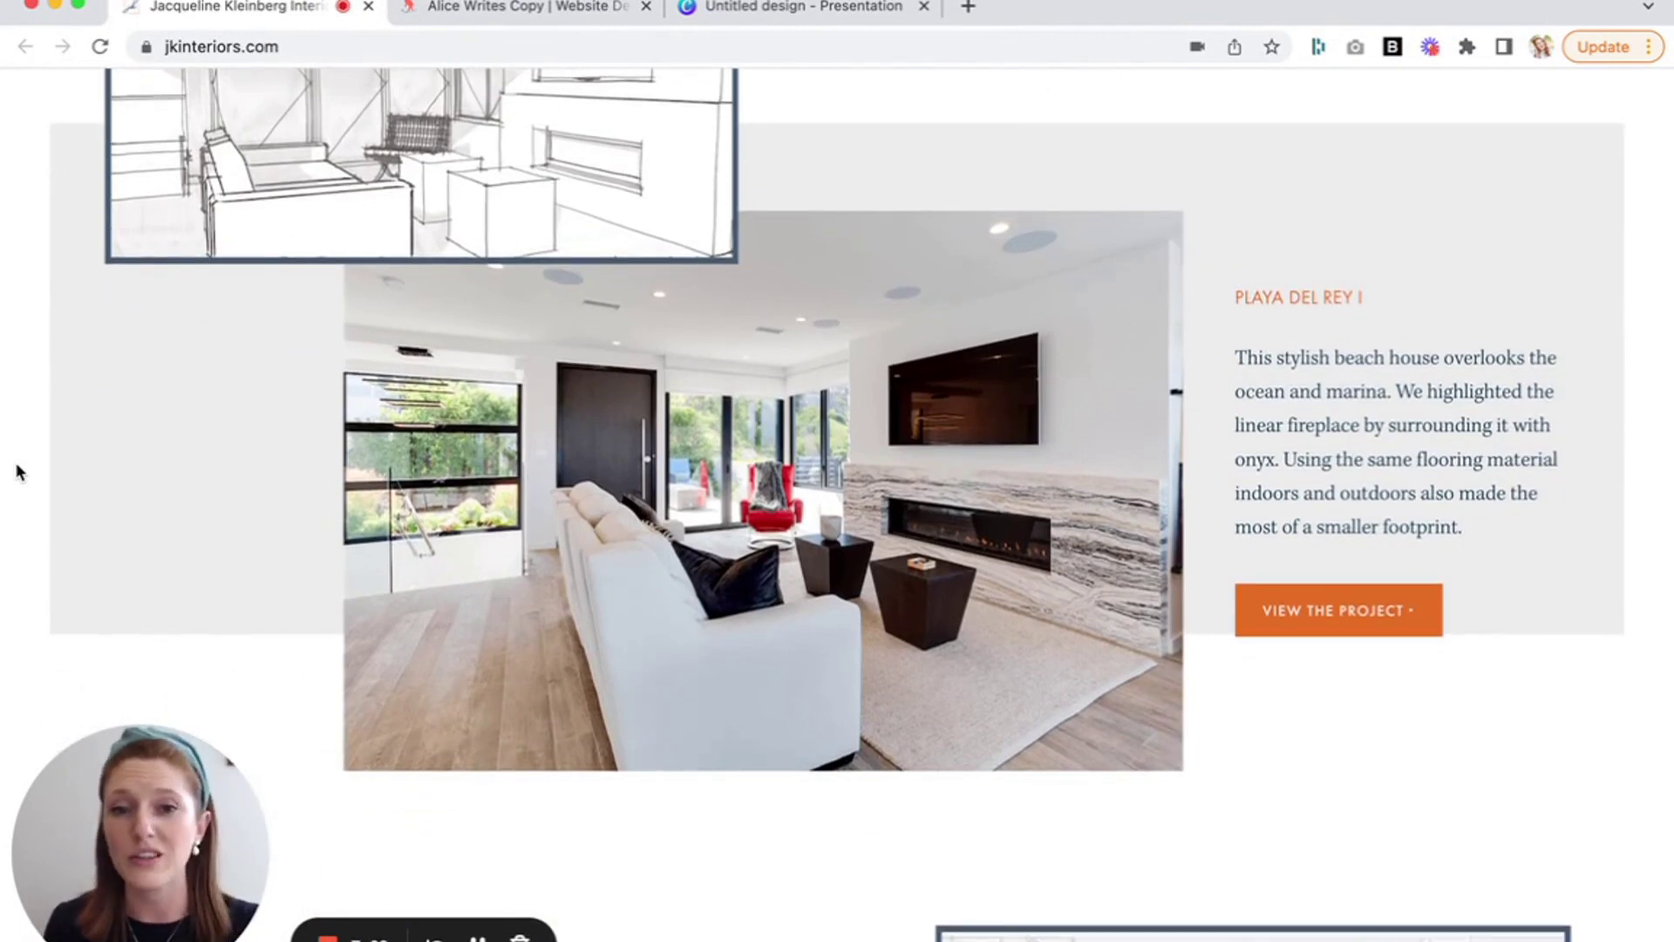
pyautogui.scroll(-10, 16, 472)
pyautogui.scroll(-10, 16, 472)
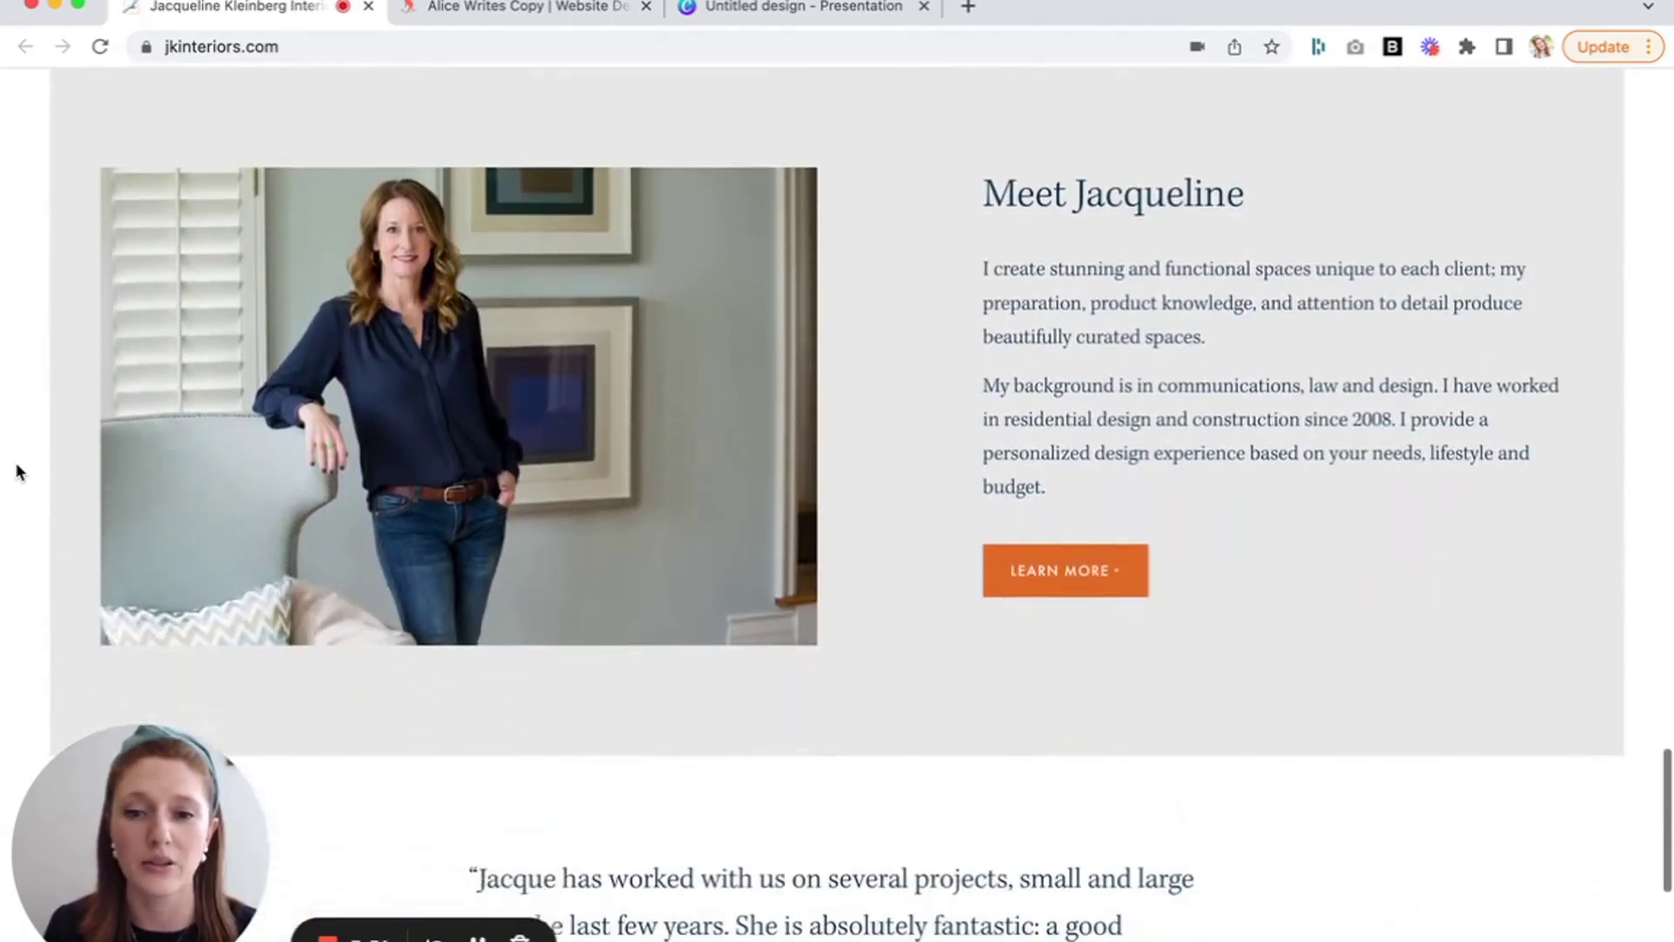
pyautogui.scroll(15, 15, 472)
pyautogui.scroll(12, 16, 472)
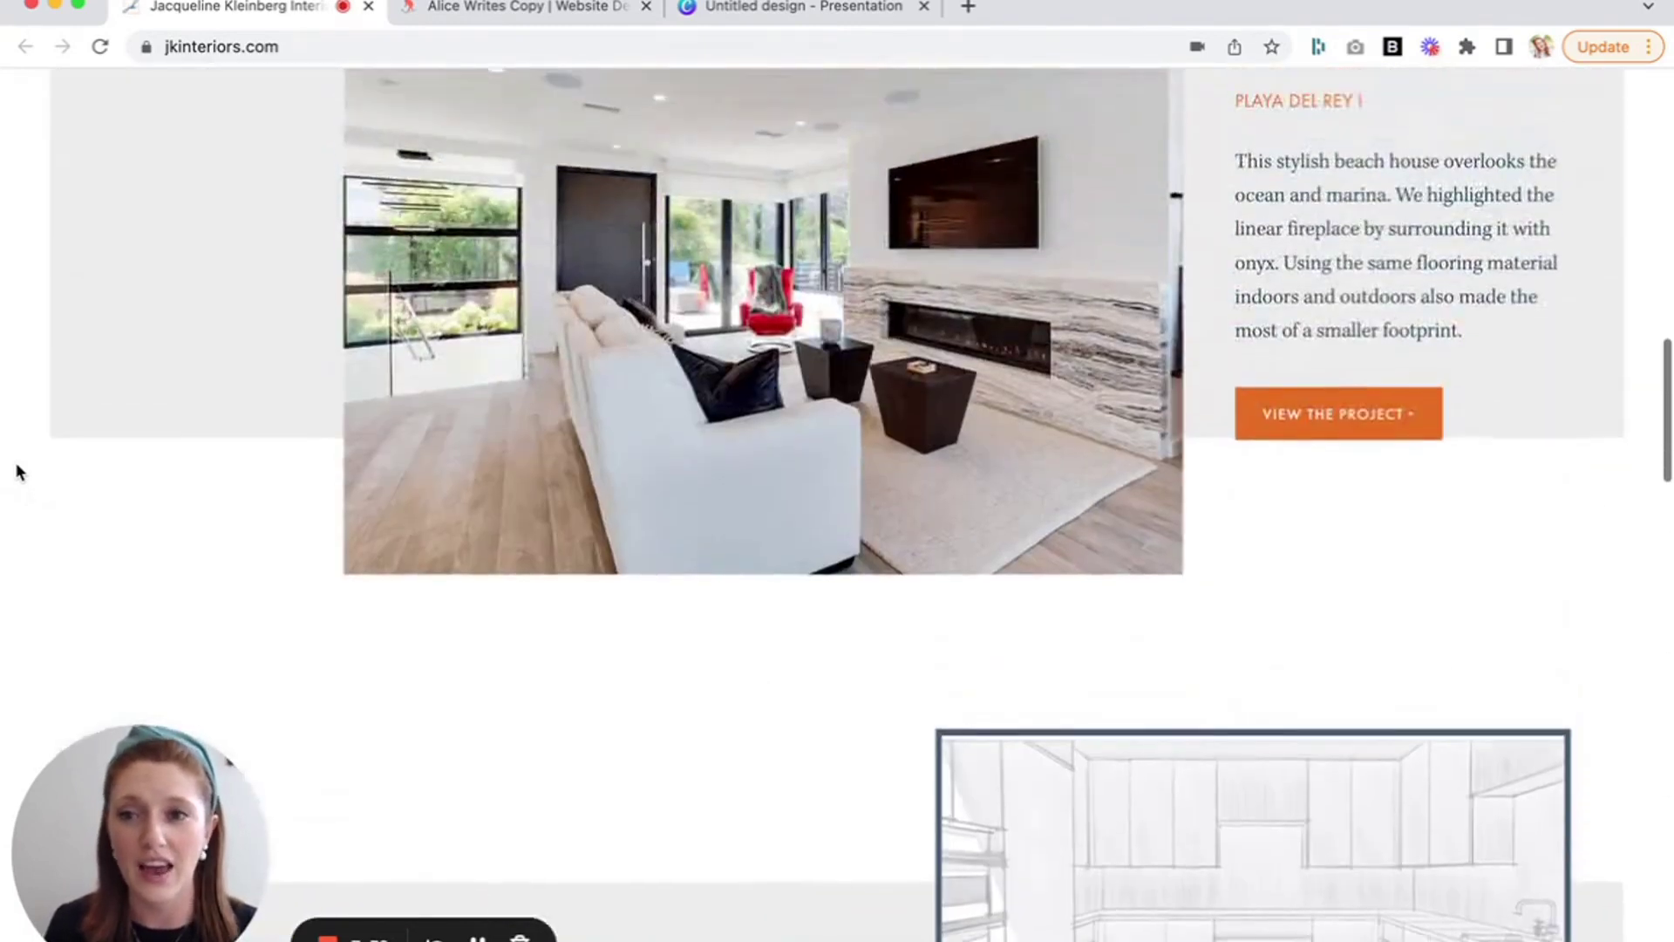
pyautogui.scroll(15, 16, 472)
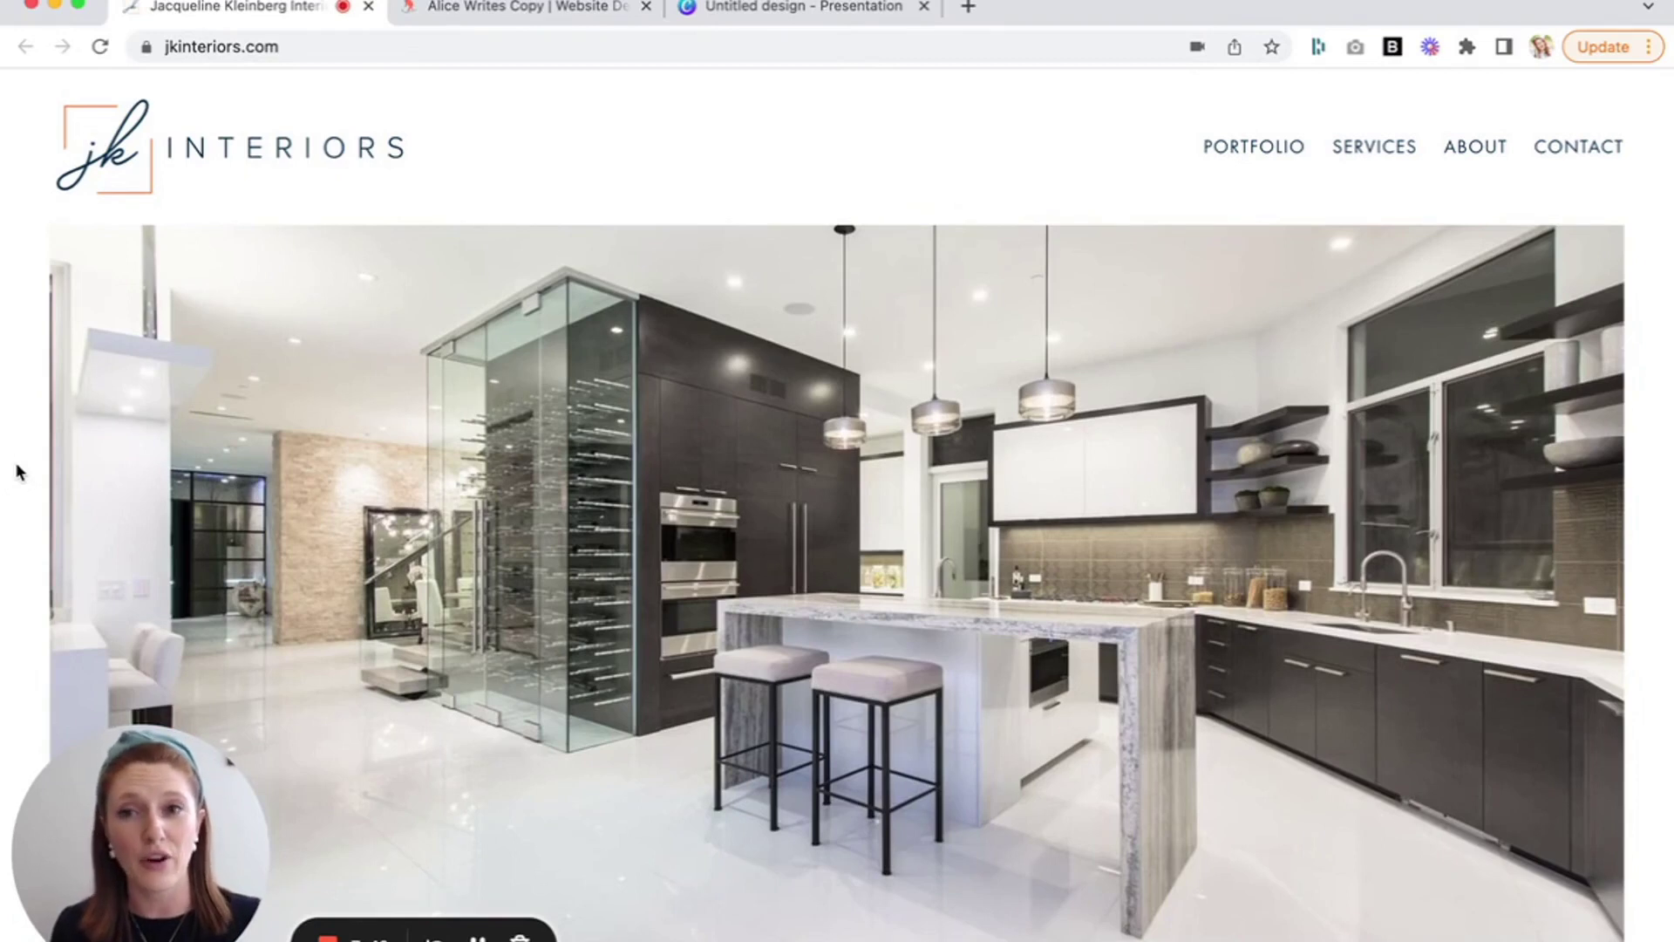
pyautogui.click(447, 12)
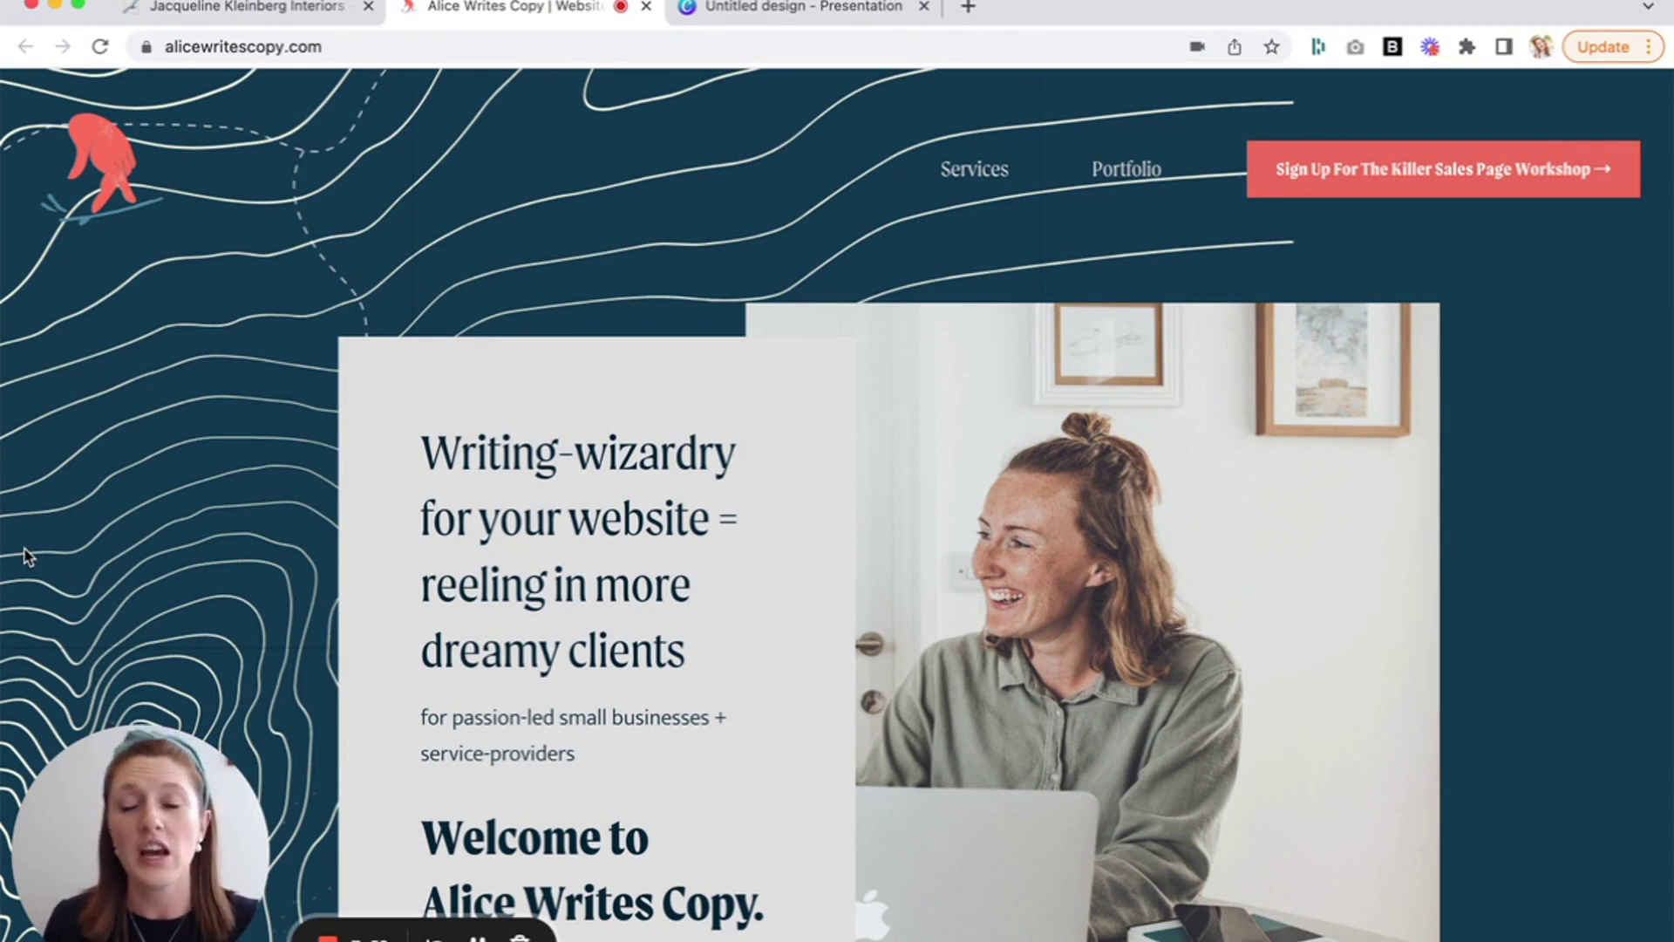
pyautogui.scroll(-5, 25, 479)
pyautogui.scroll(-9, 25, 478)
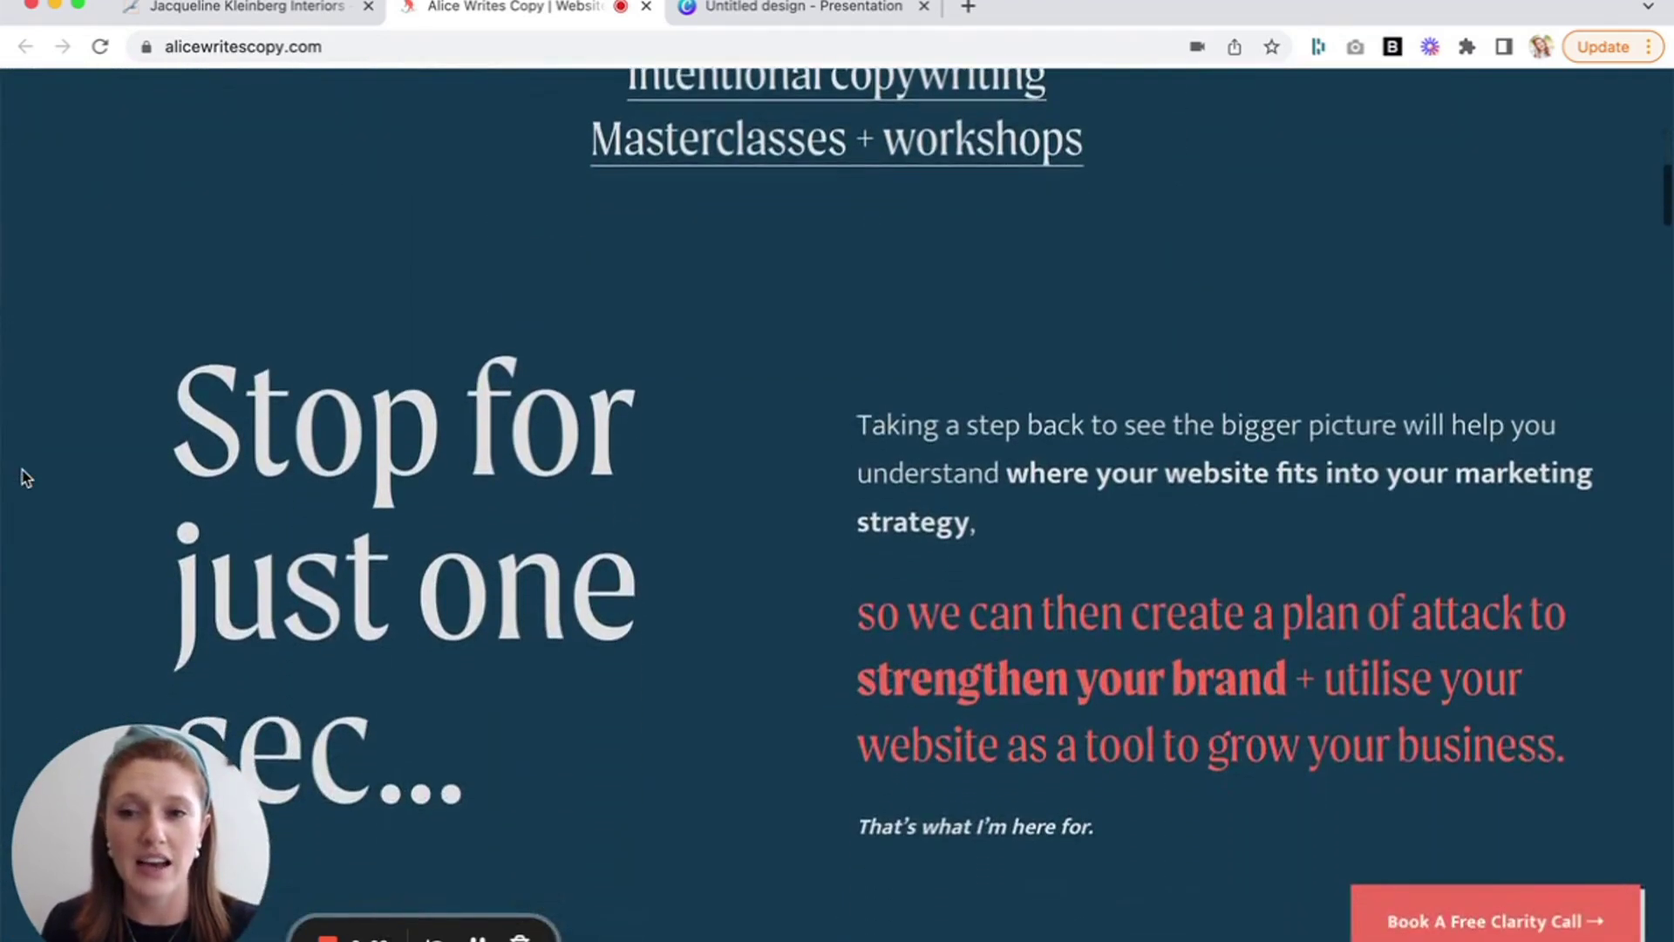
pyautogui.scroll(-2, 24, 477)
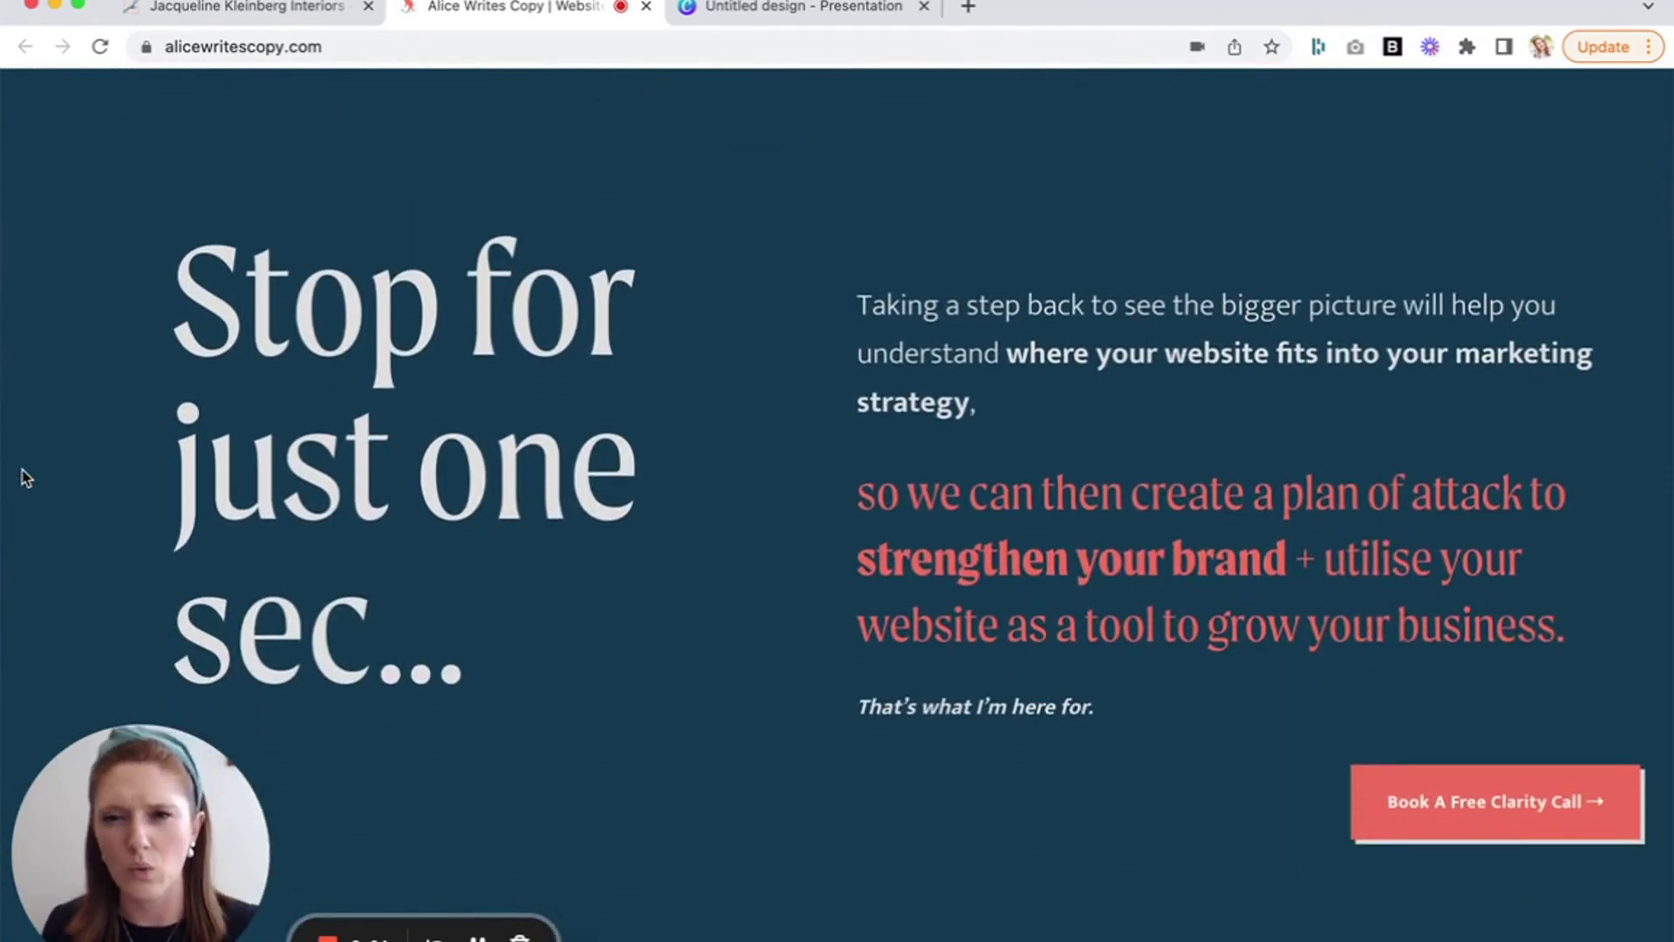
pyautogui.scroll(-1, 24, 478)
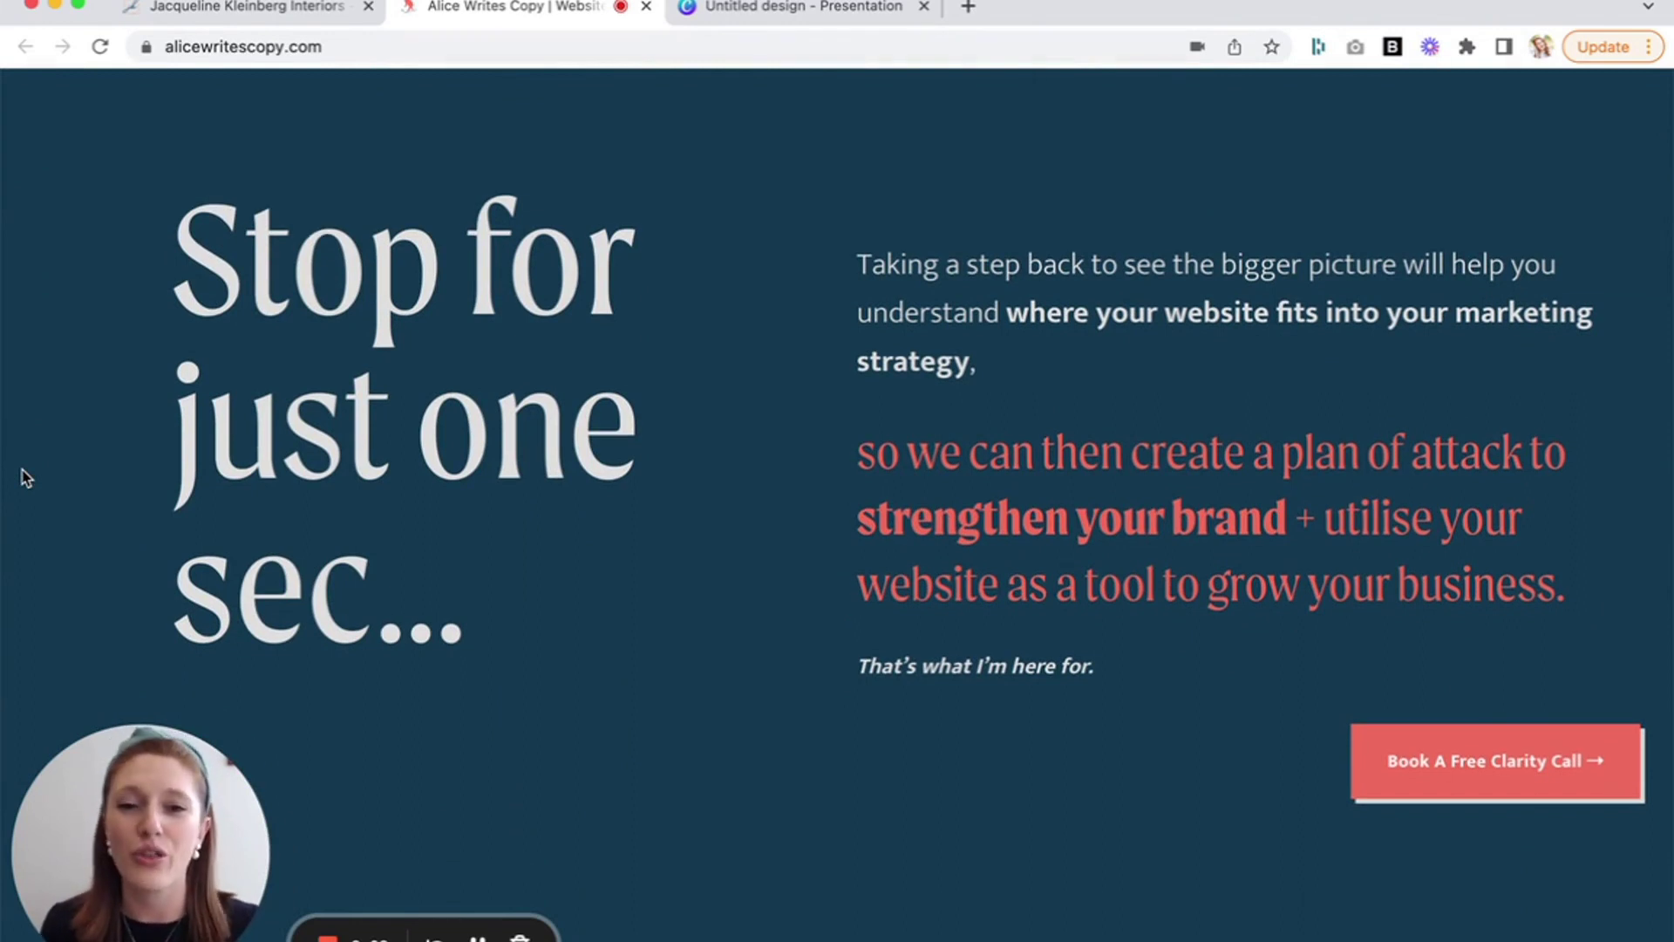
pyautogui.scroll(12, 25, 478)
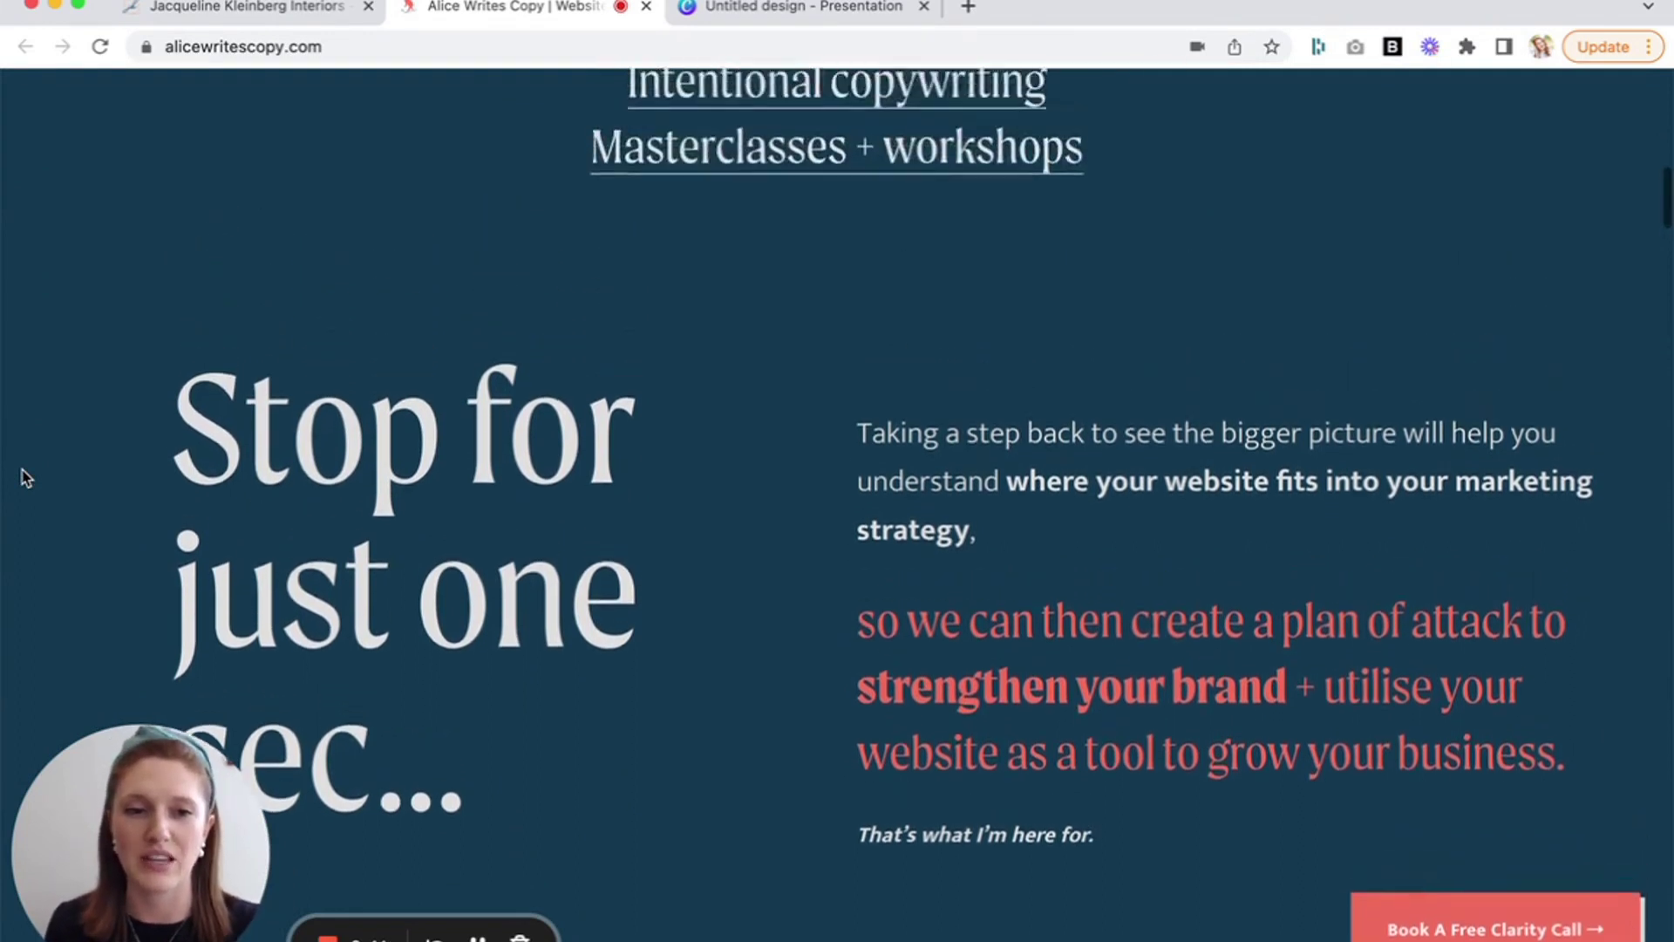
pyautogui.scroll(5, 25, 478)
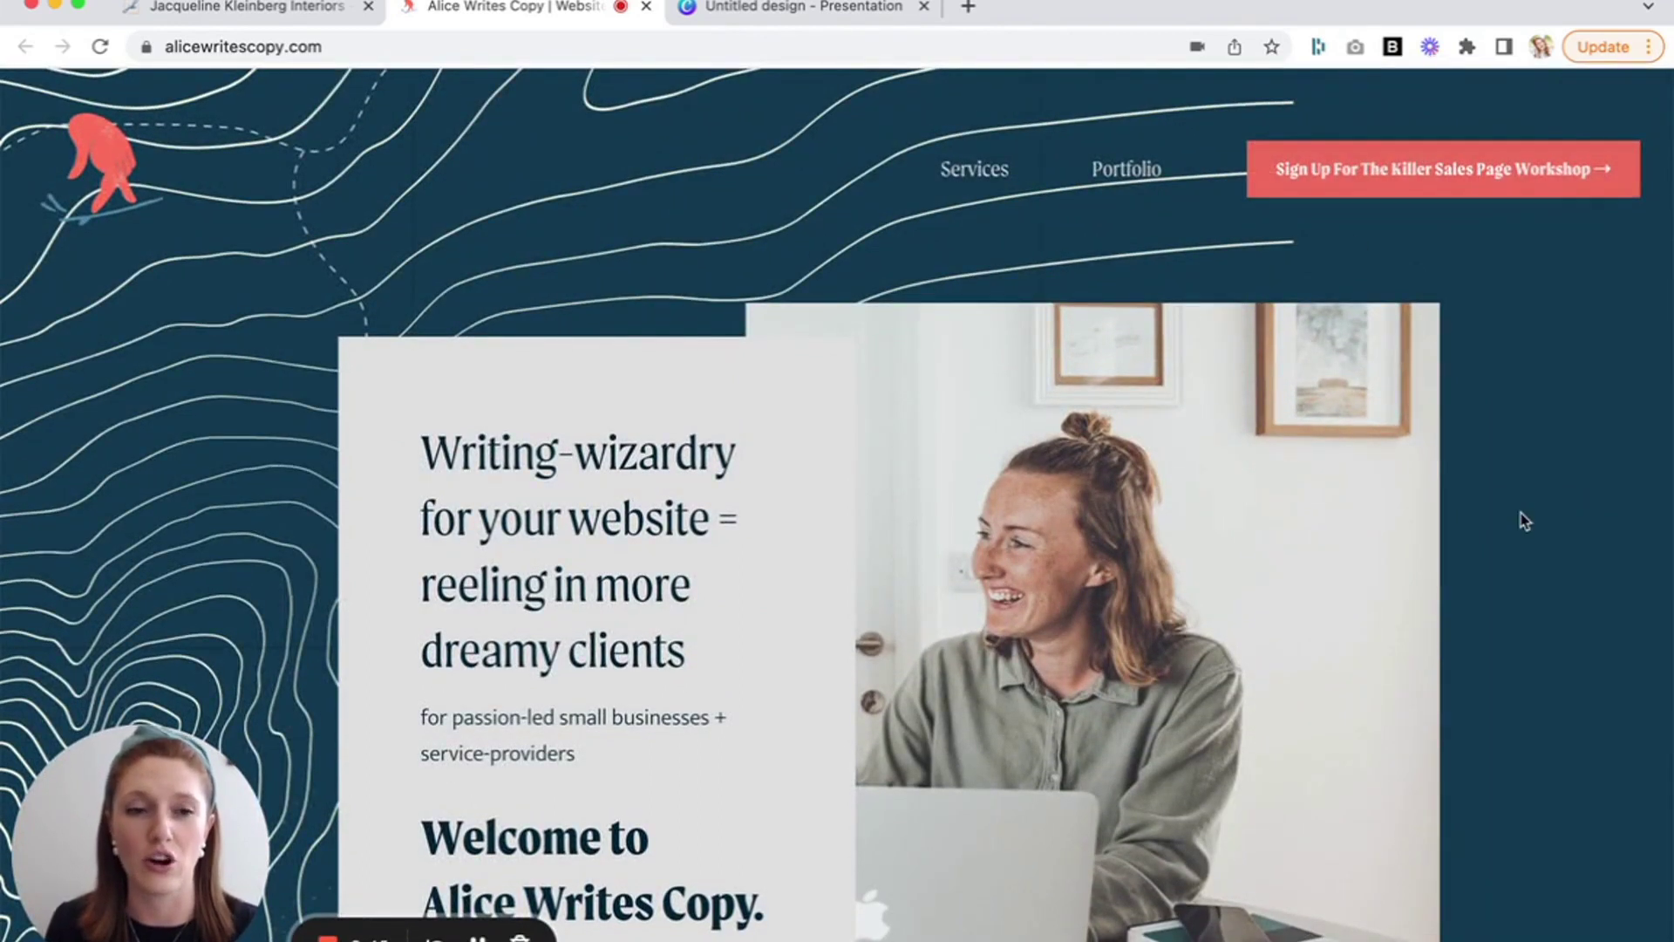
pyautogui.scroll(-17, 1521, 519)
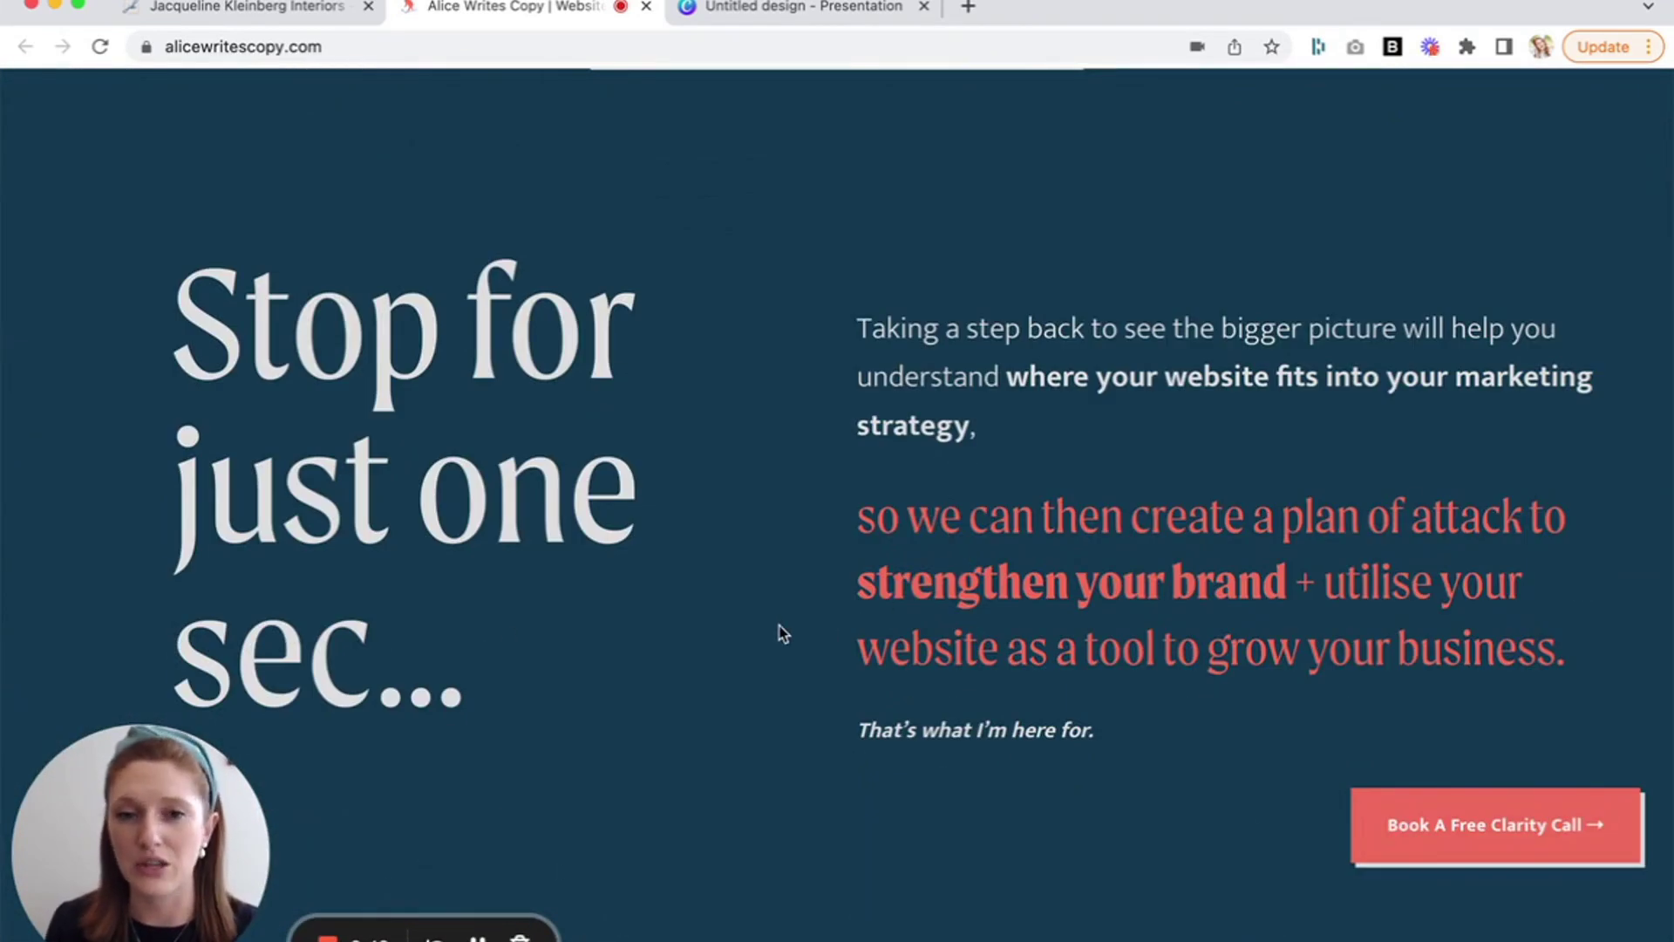